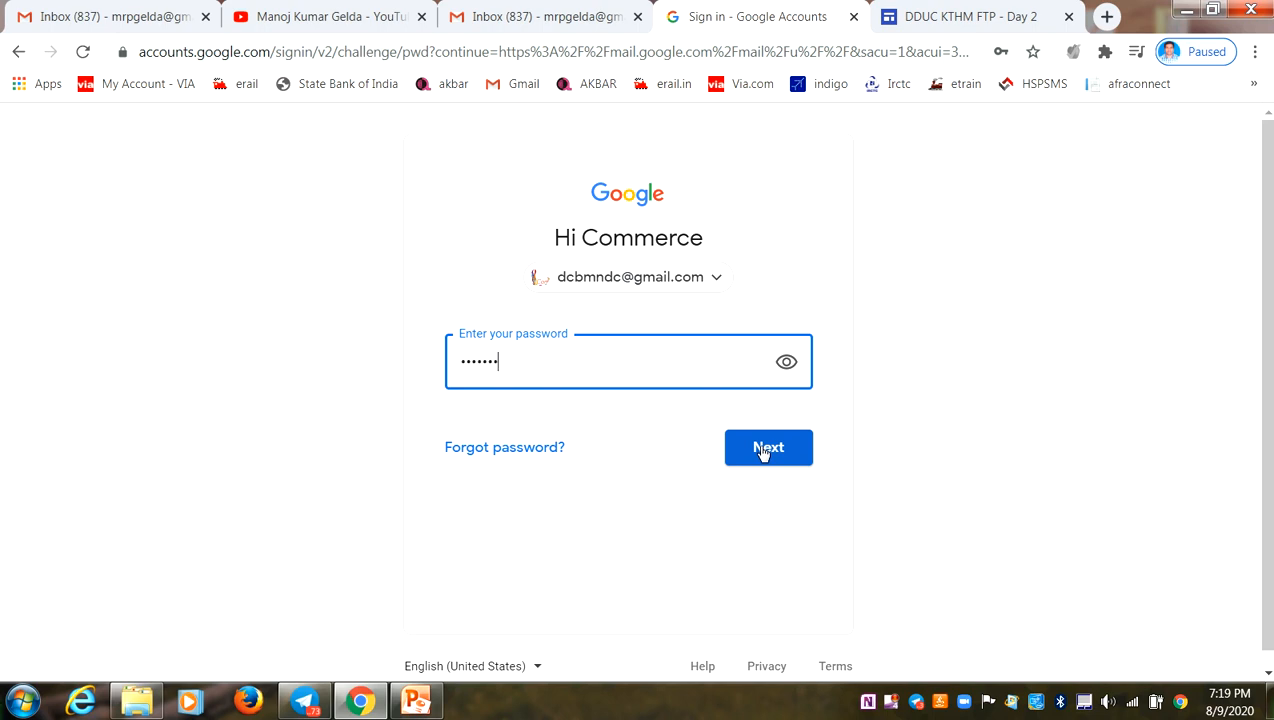
Step: Sign in to the Google account with the account password and confirm the recovery phone number and recovery email
click(762, 452)
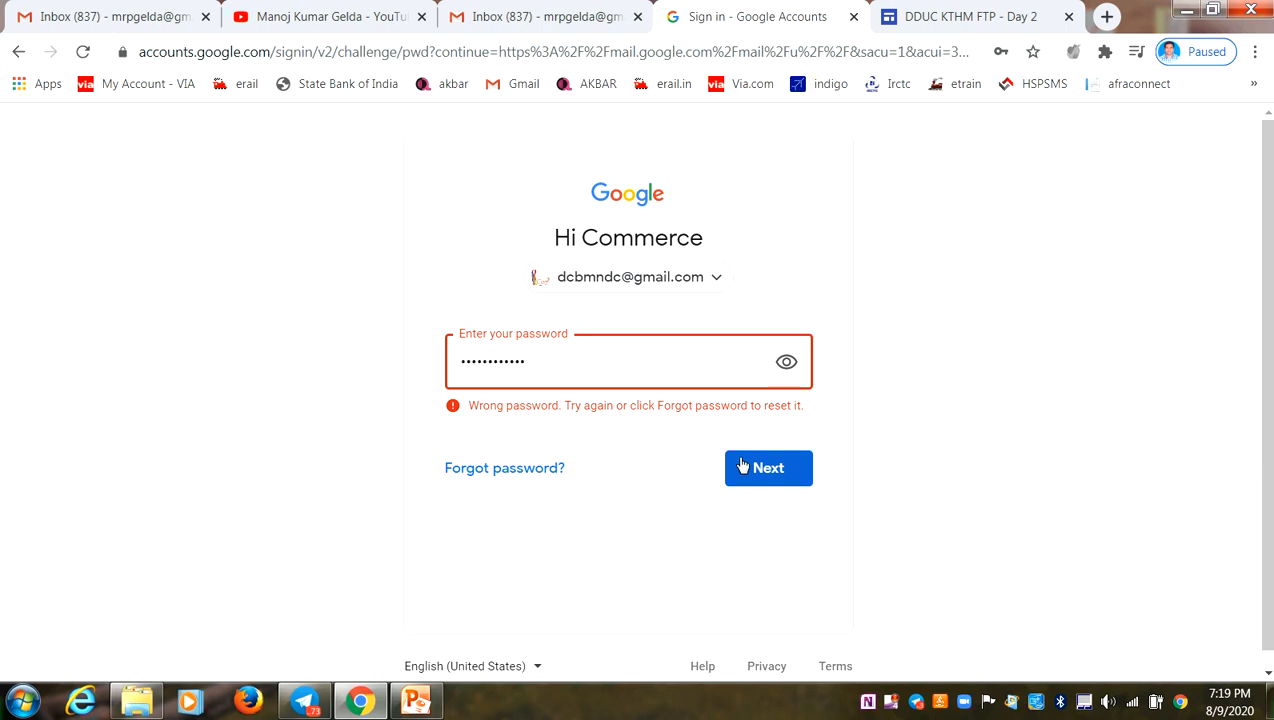
click(740, 466)
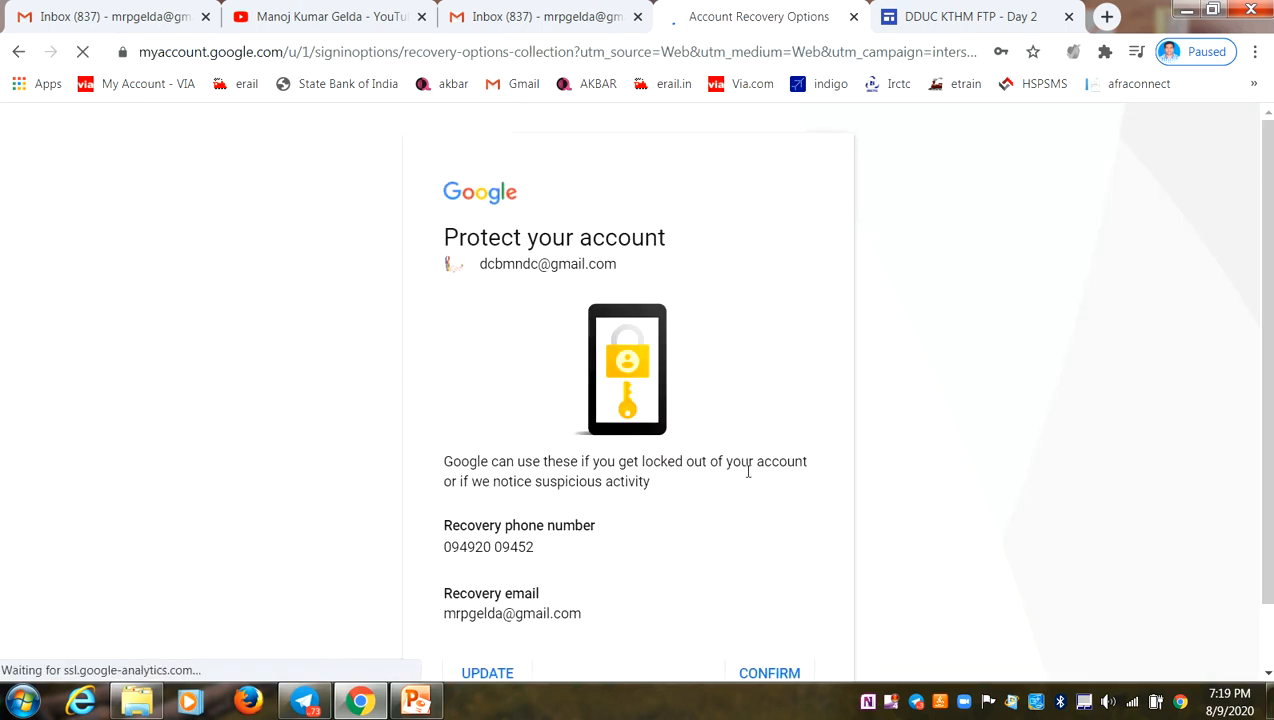
scroll(830, 515, down, 1)
click(933, 380)
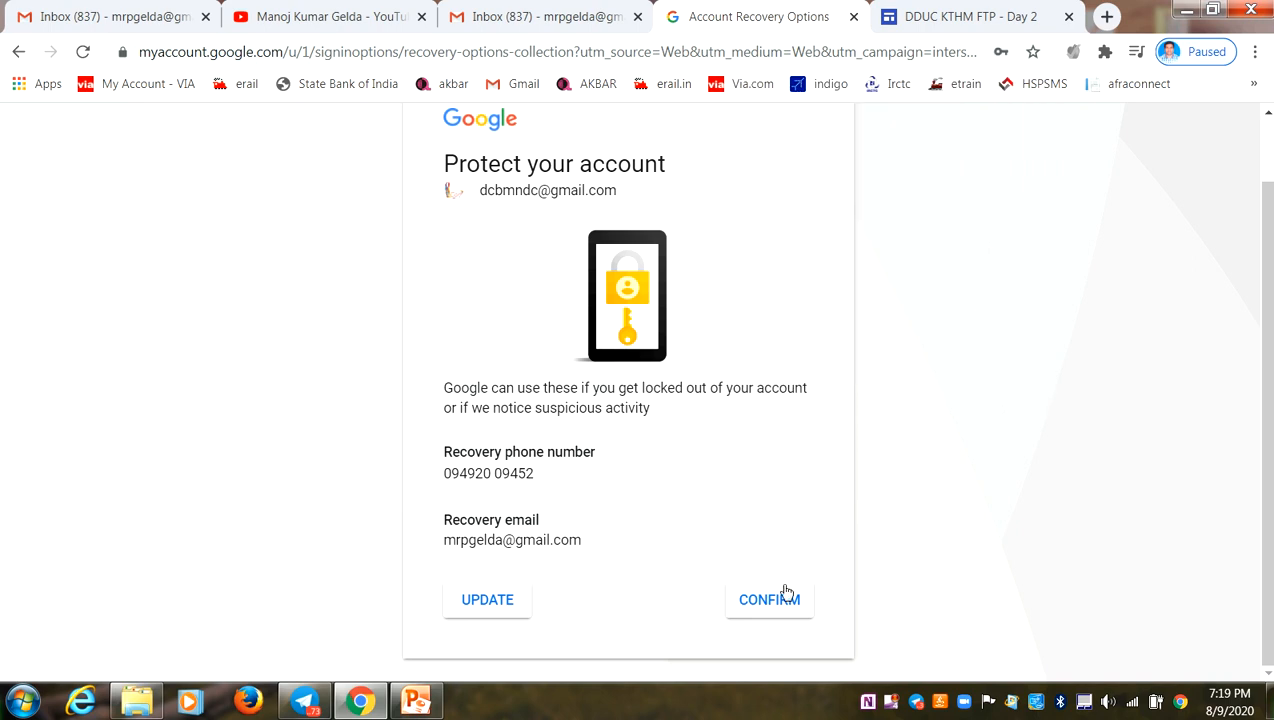
click(770, 598)
click(747, 598)
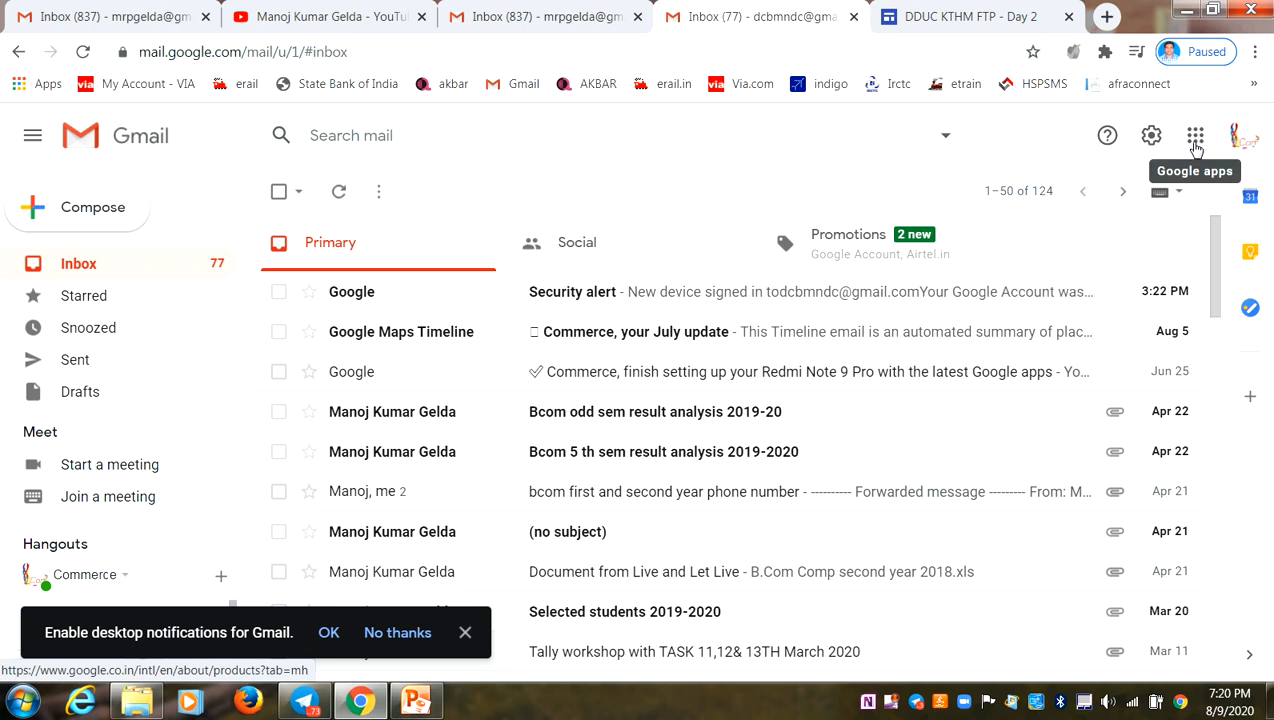
Step: Switch from Gmail to Google Drive and start a new Google Form from a template
click(1196, 141)
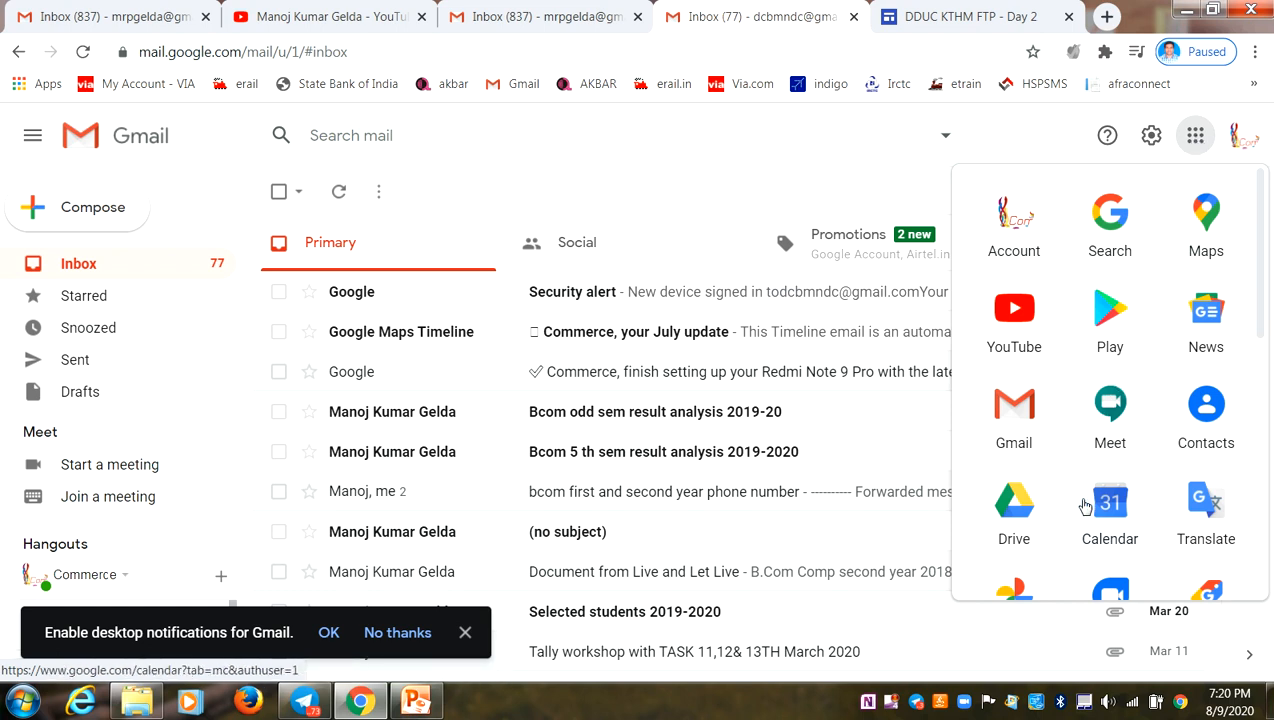
click(1016, 508)
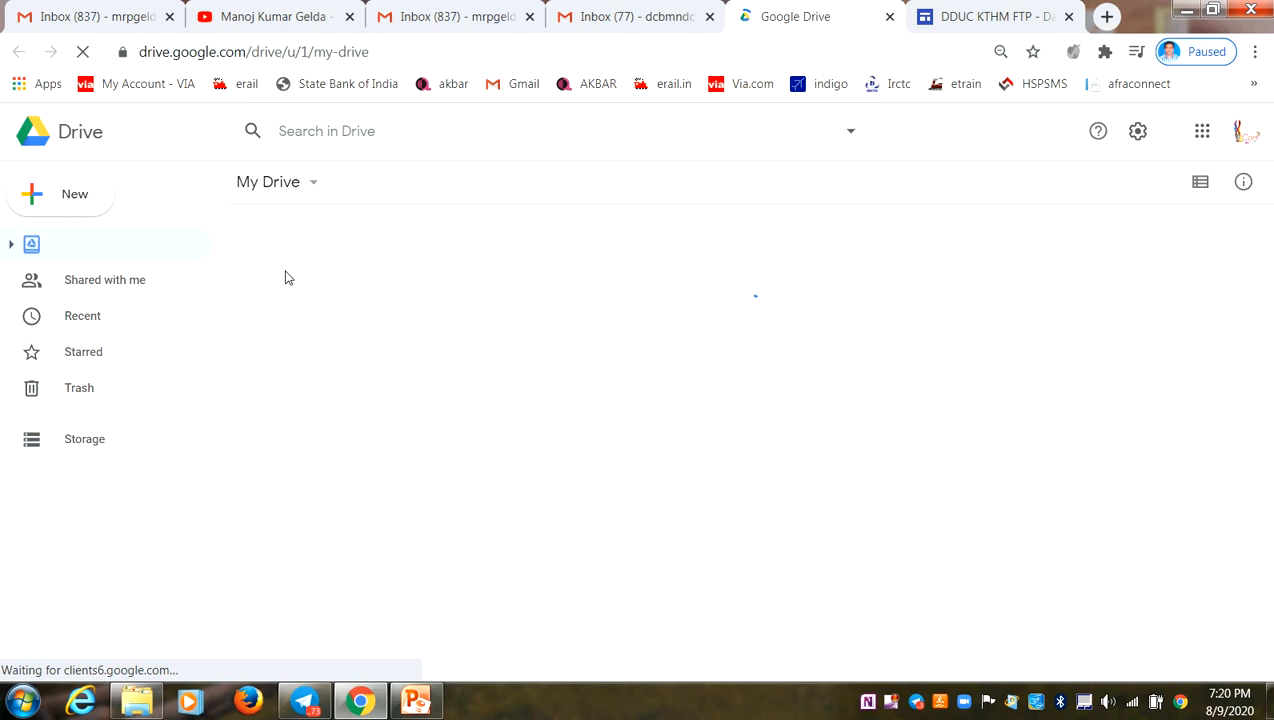
click(59, 200)
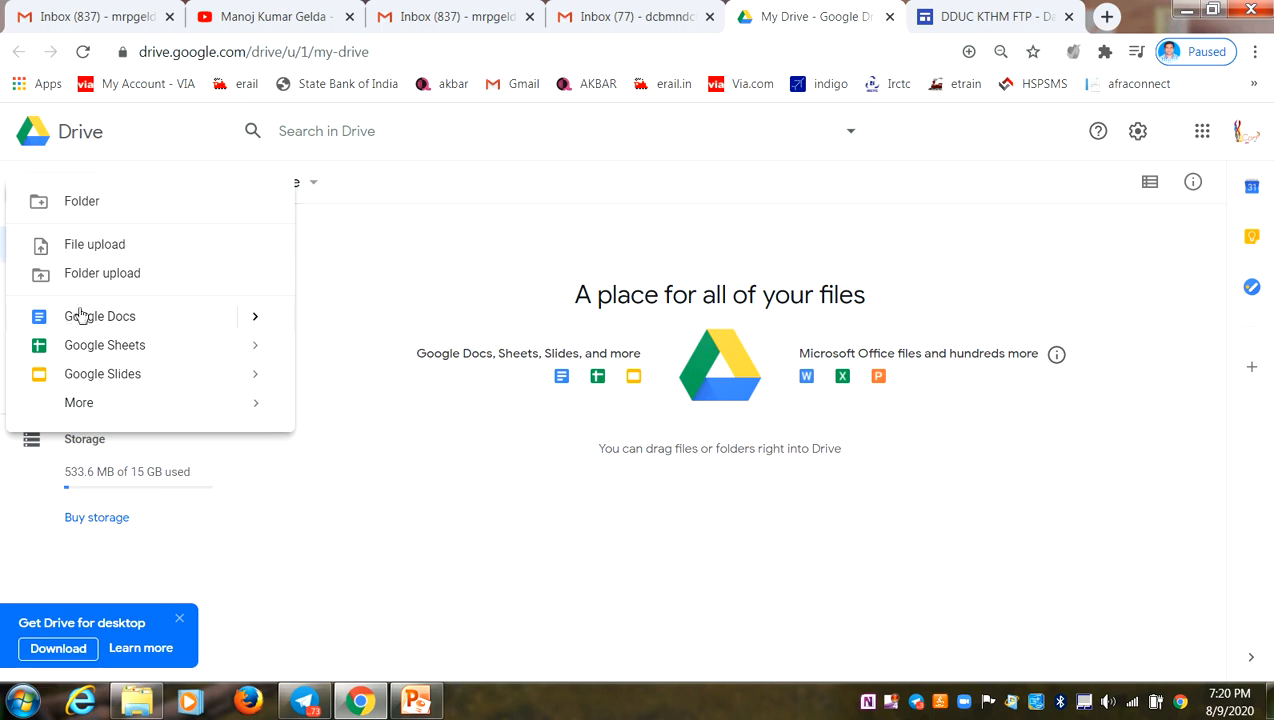
mouse_move(75, 407)
mouse_move(256, 407)
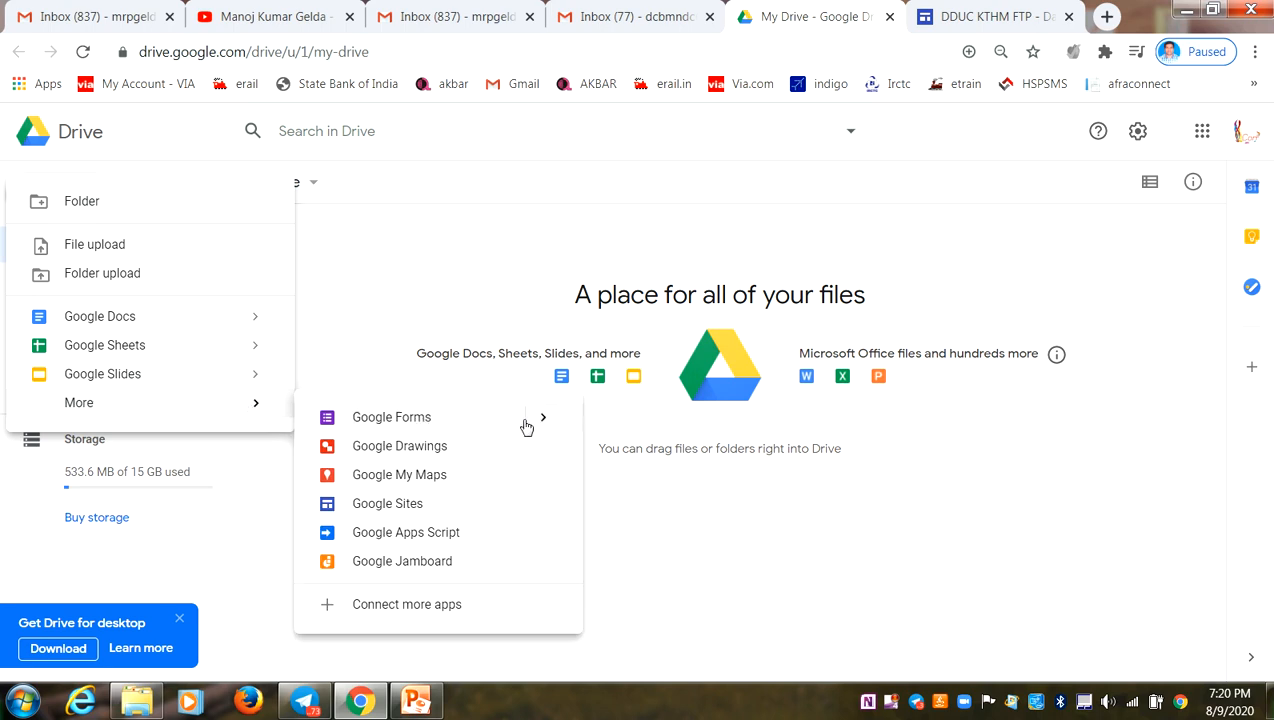
mouse_move(543, 422)
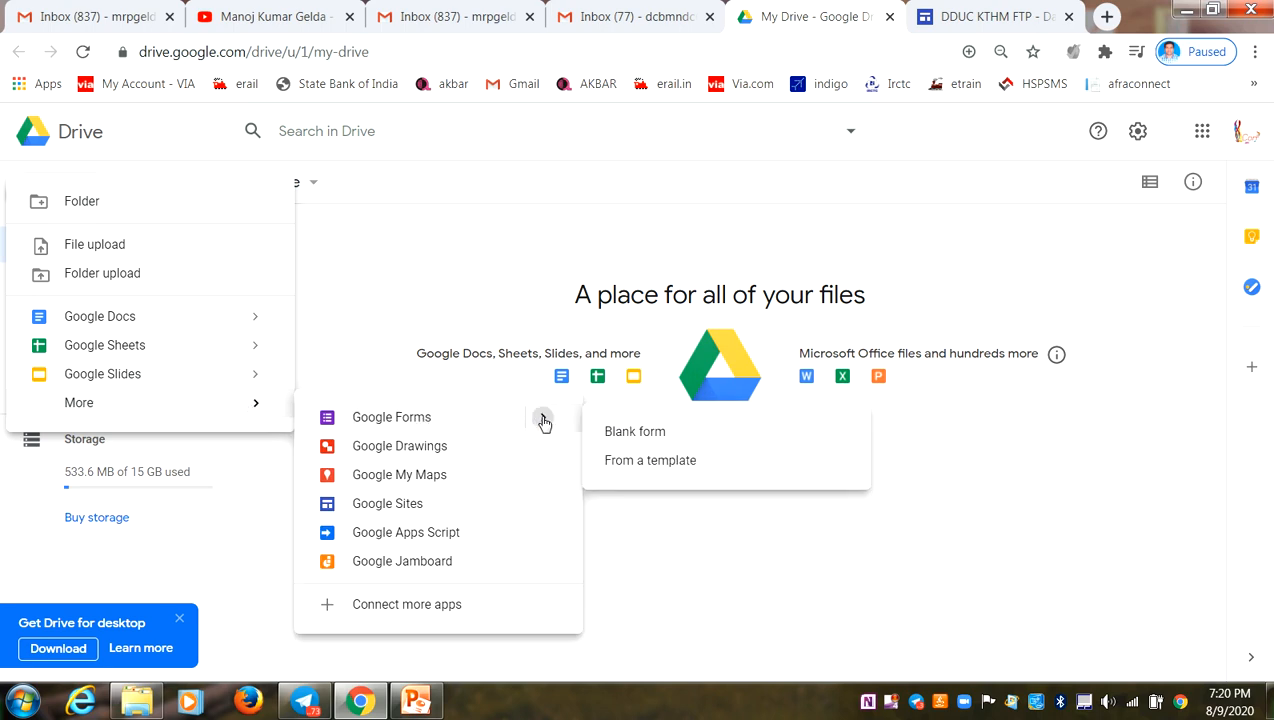
click(622, 463)
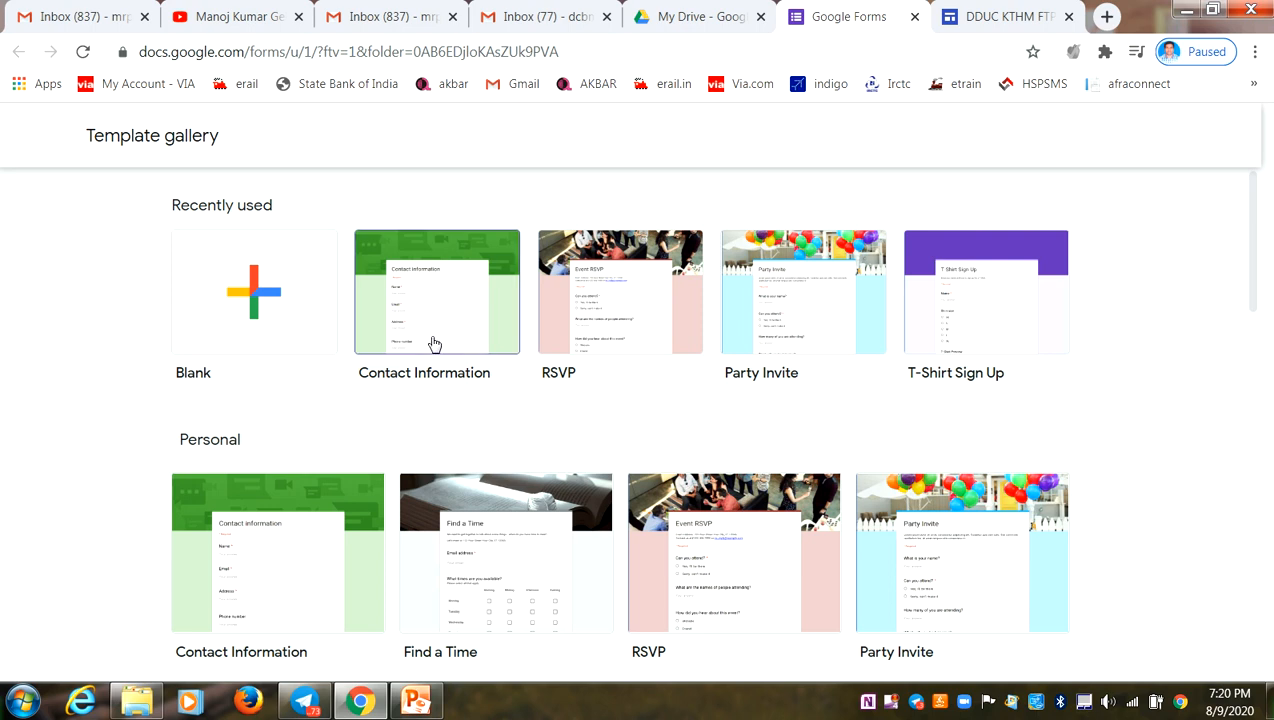
Step: Browse the template gallery, create a form from the Education section's Assessment template, and decline the introductory tour
scroll(433, 344, down, 2)
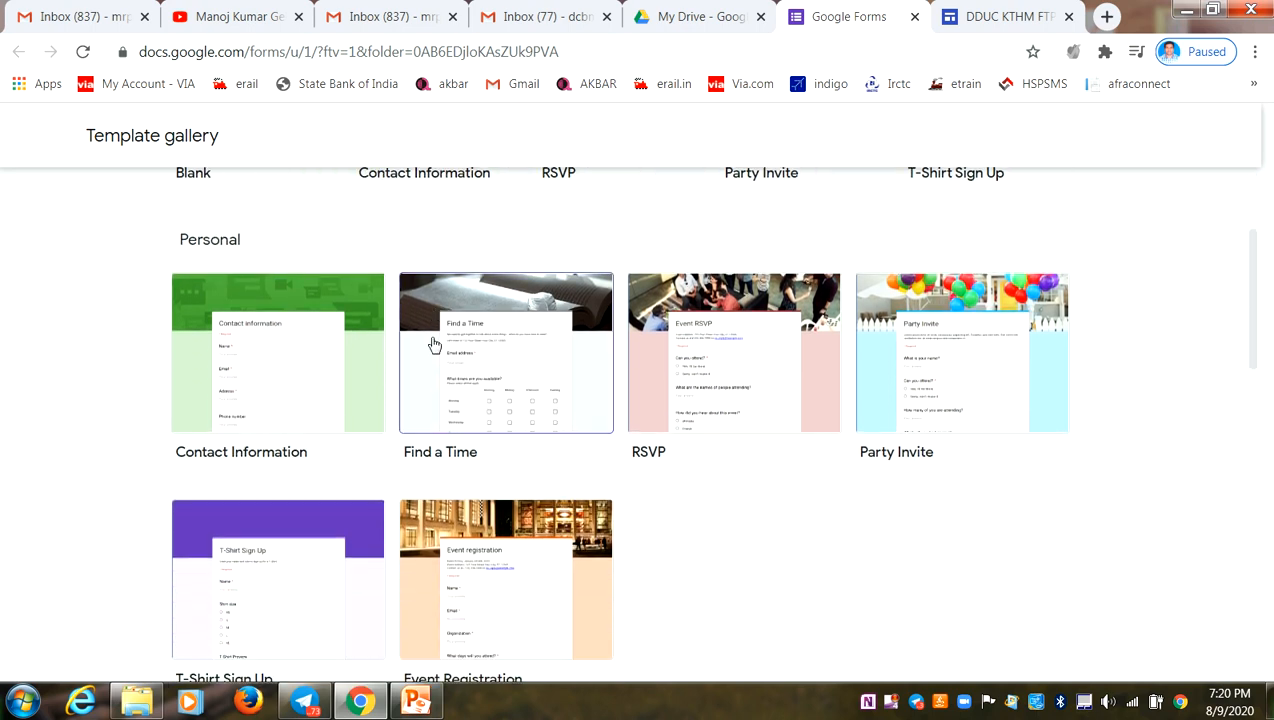
scroll(683, 370, down, 2)
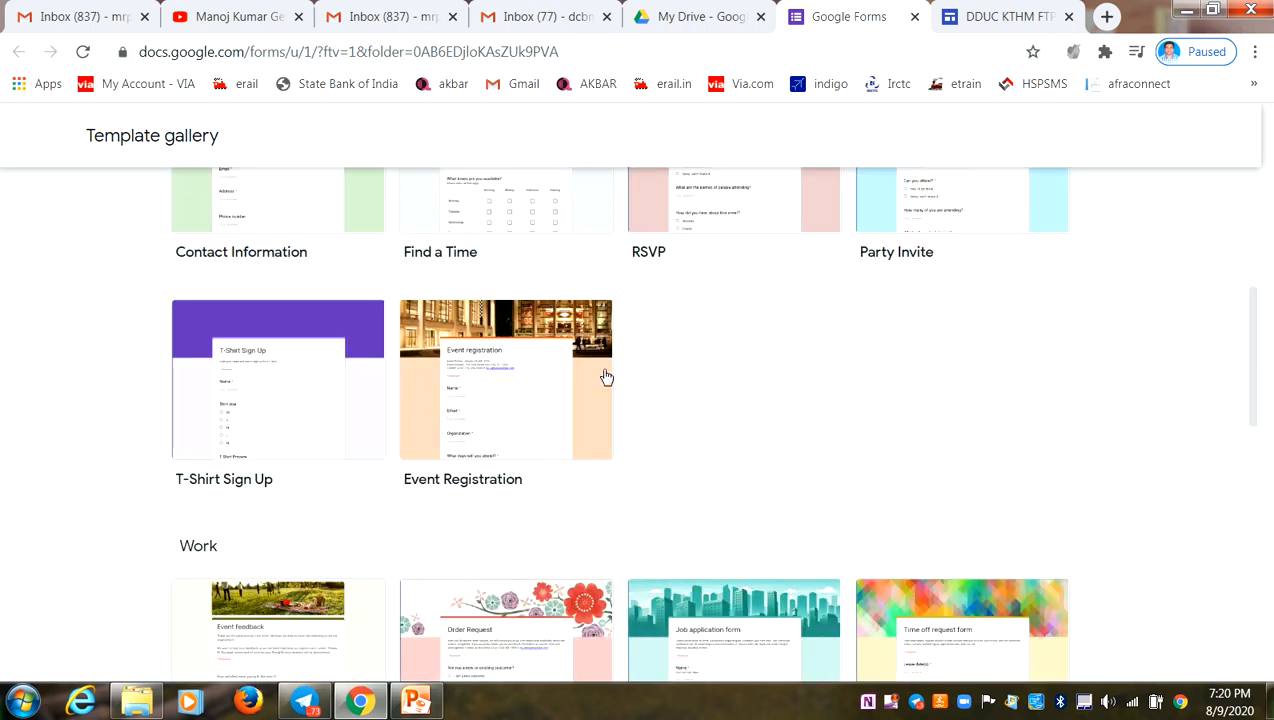
scroll(338, 429, down, 3)
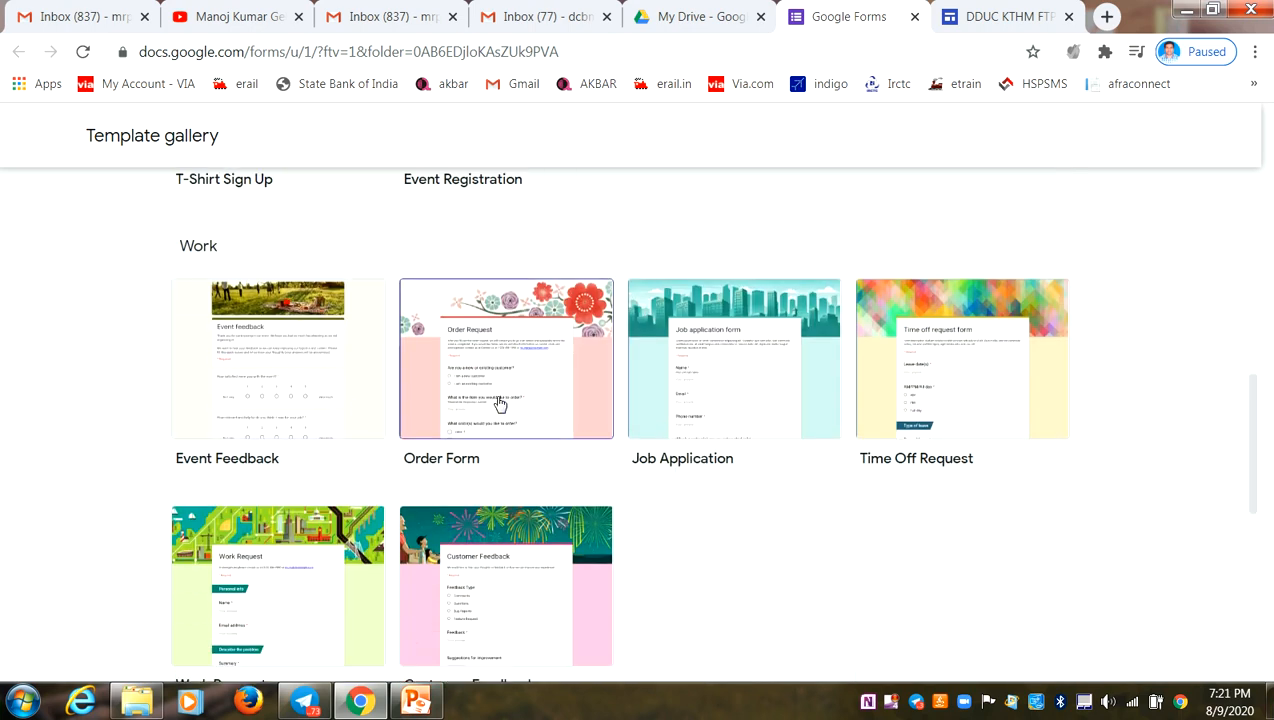
scroll(724, 392, down, 2)
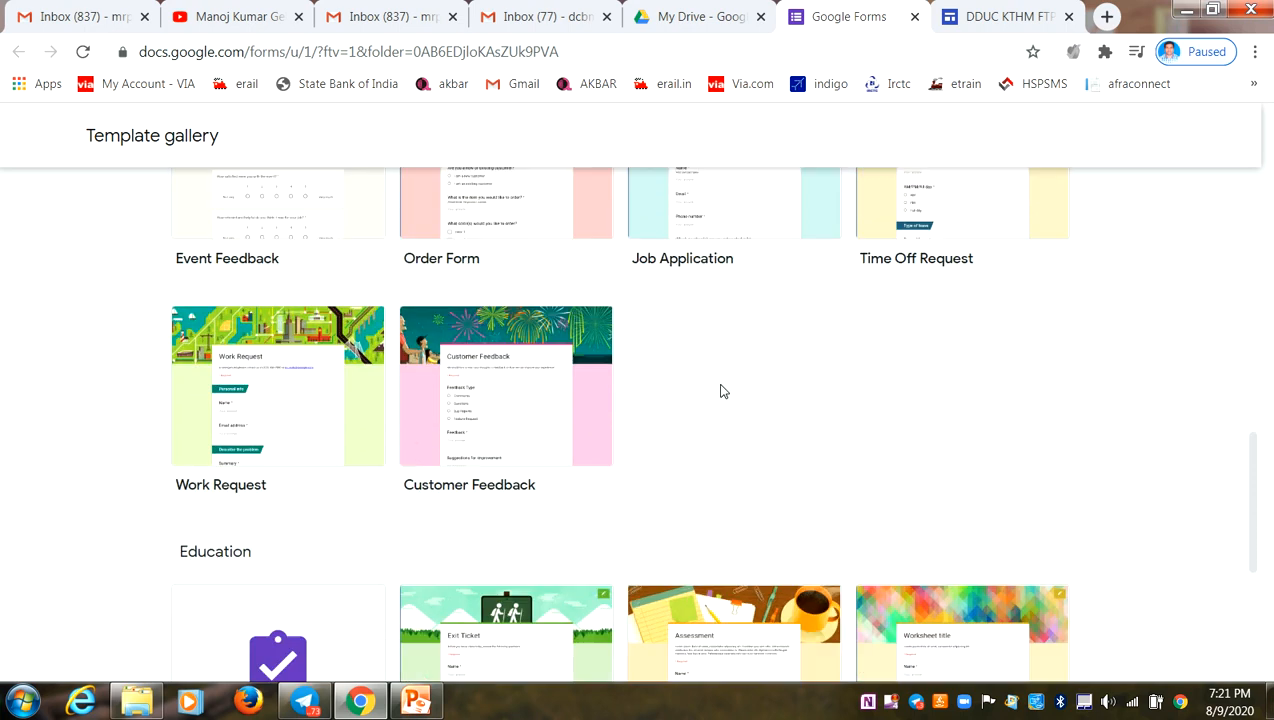
scroll(717, 392, down, 2)
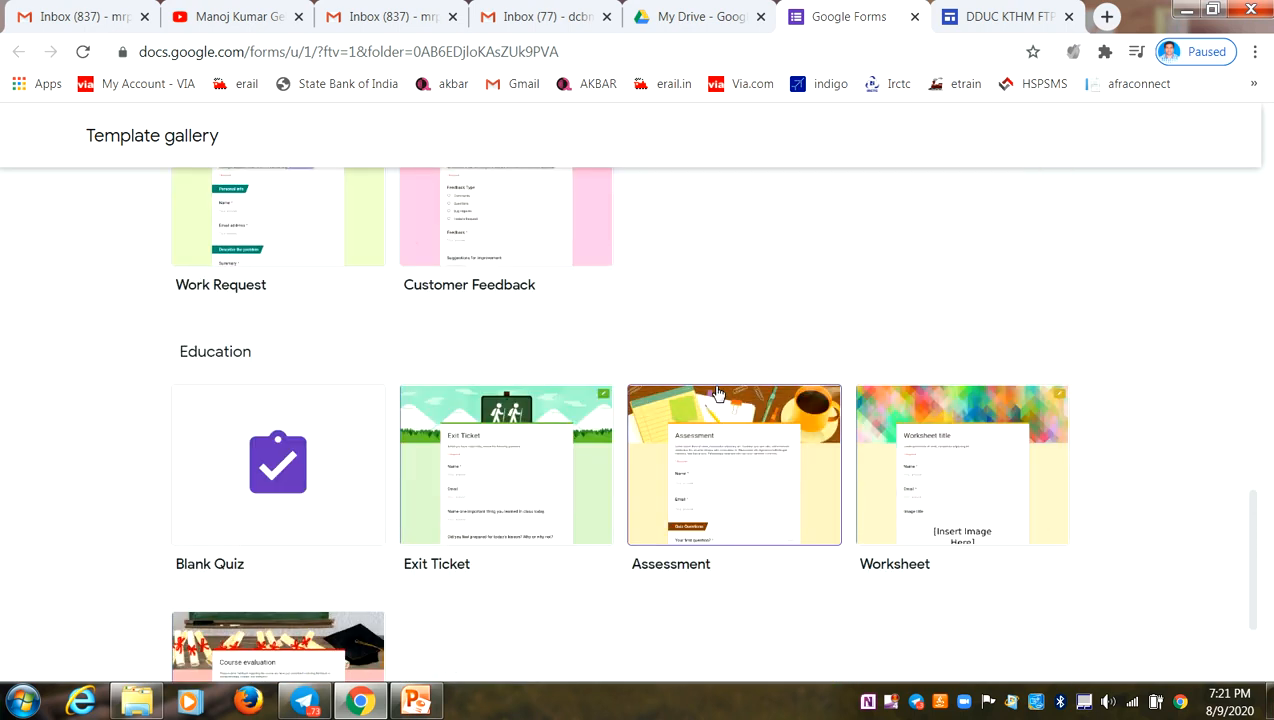
scroll(717, 392, up, 8)
scroll(716, 392, down, 8)
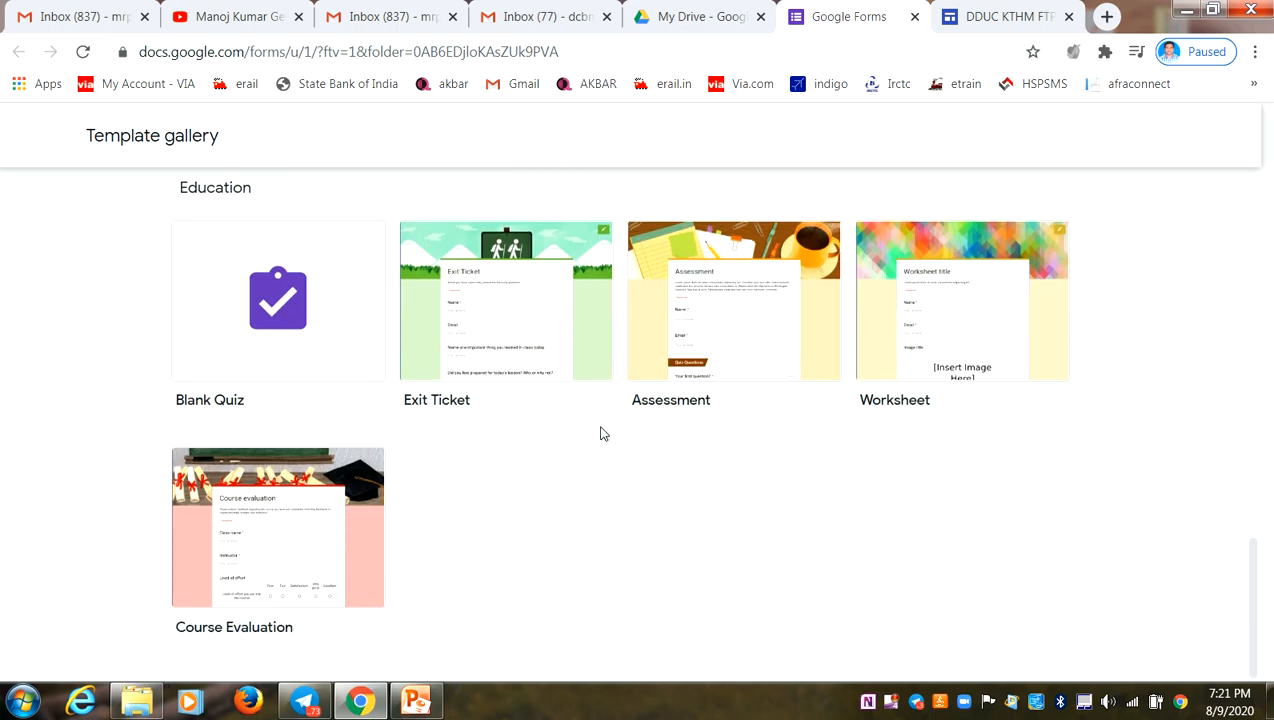
click(712, 319)
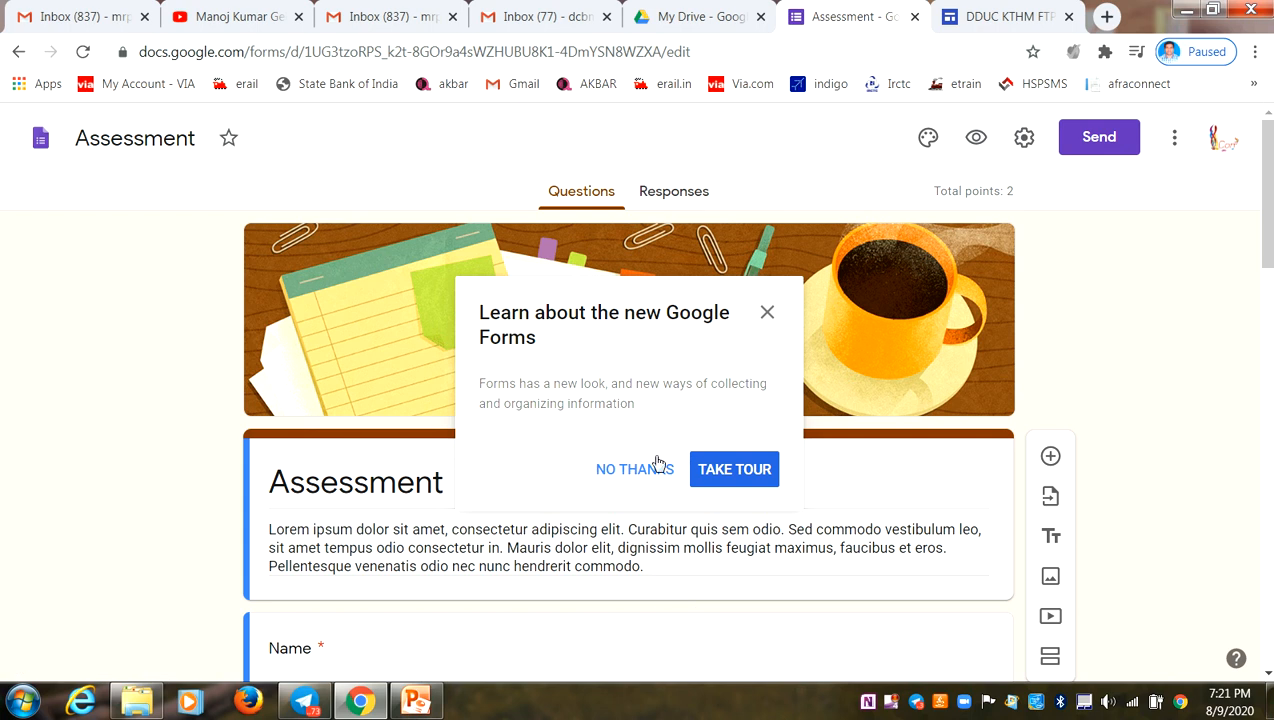
click(648, 469)
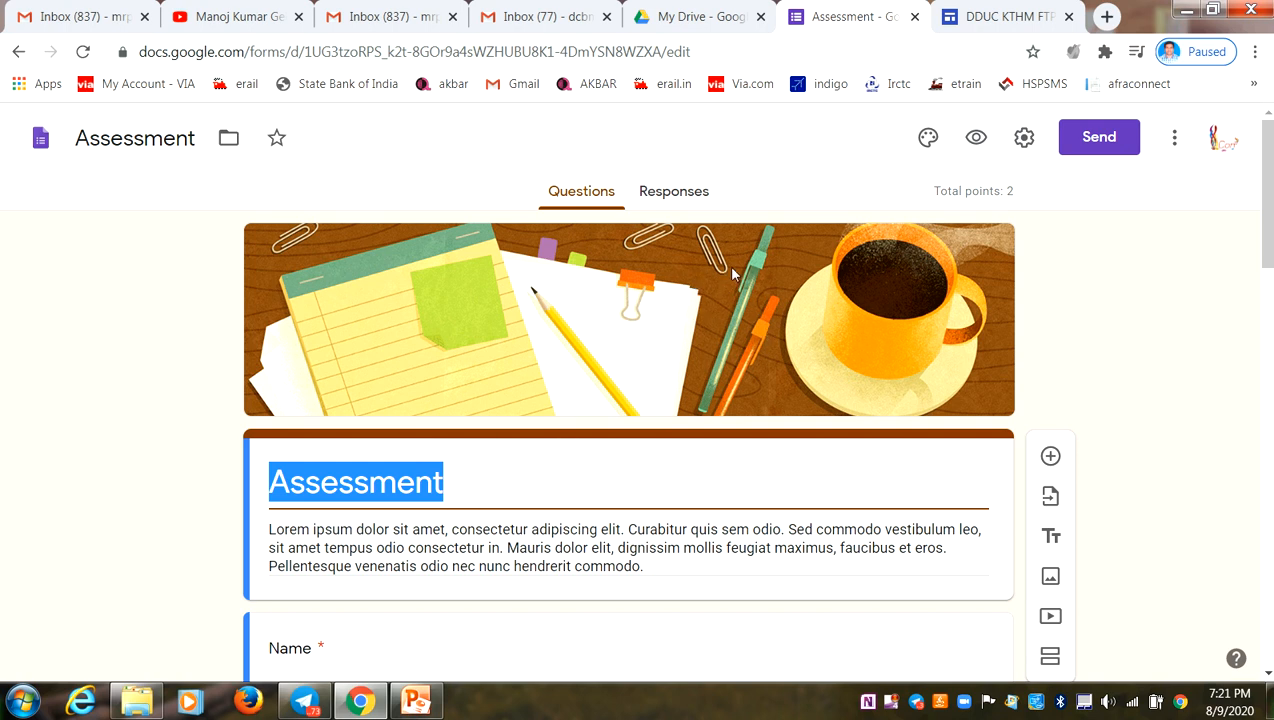
Step: Replace the form's header image with the illustrated bookshelf picture from the Work and School themes
click(928, 139)
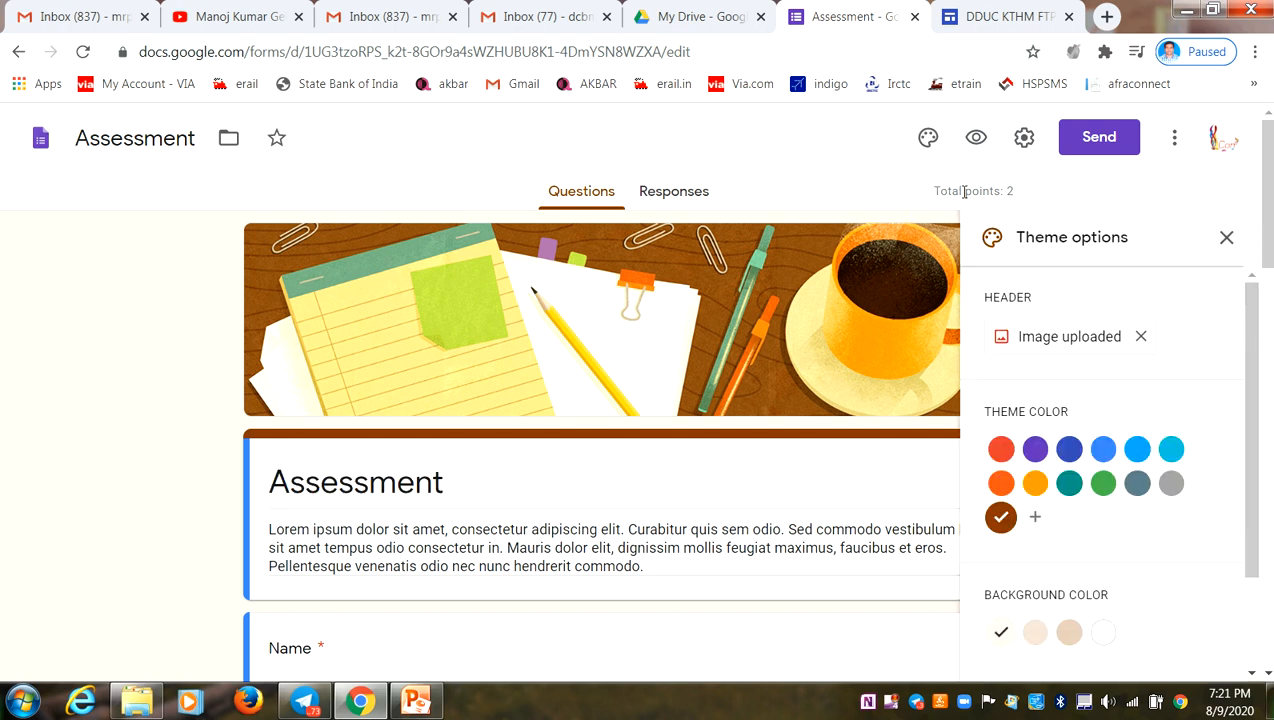
click(1095, 340)
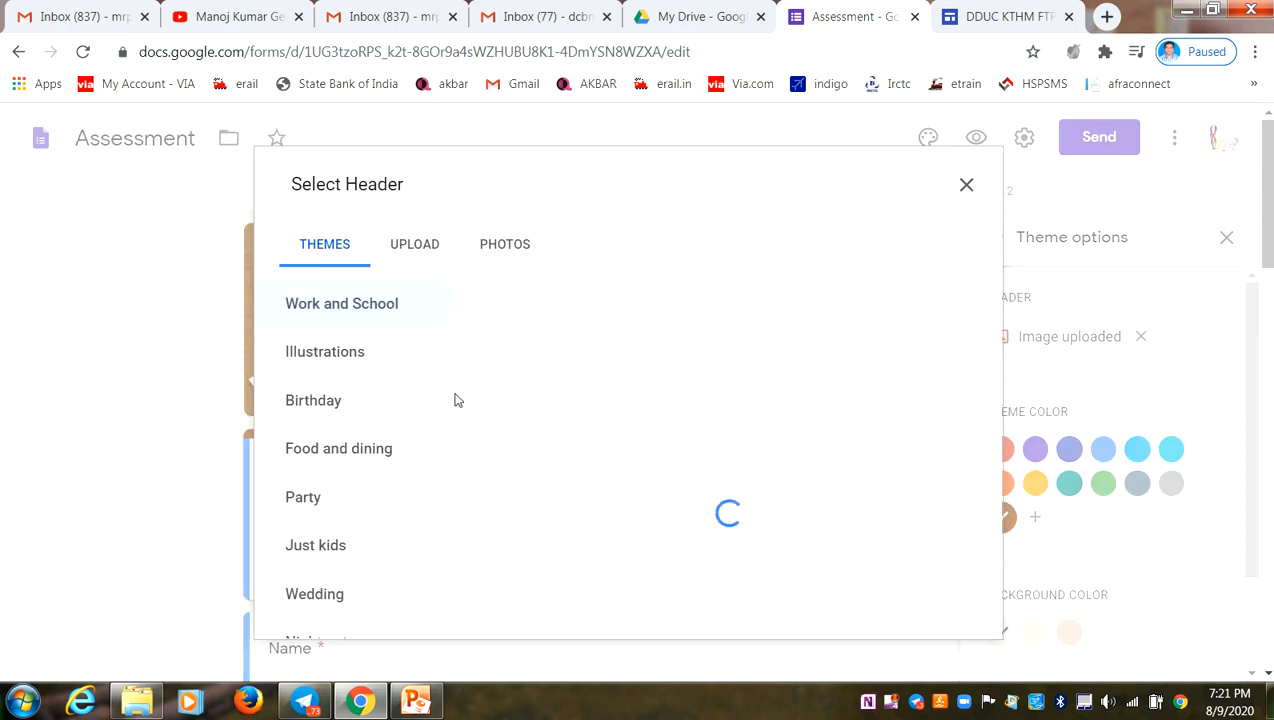
scroll(712, 515, down, 10)
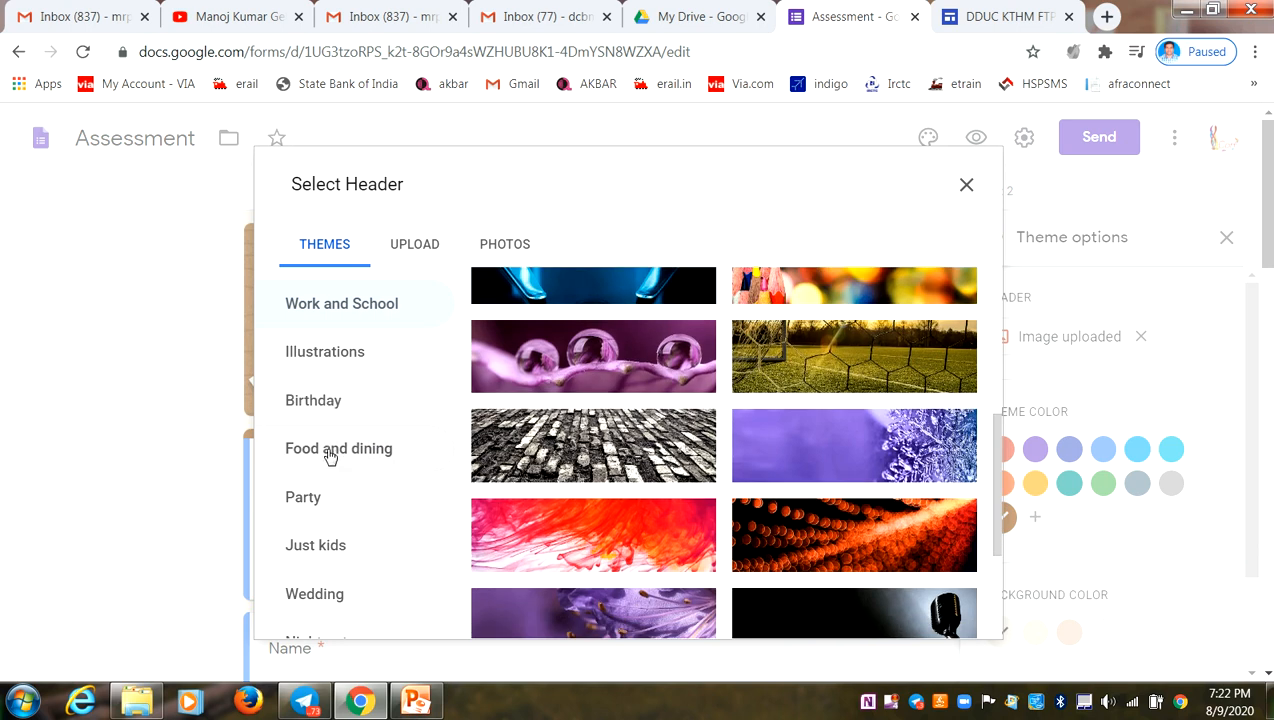
scroll(345, 470, down, 4)
scroll(344, 464, up, 3)
scroll(336, 433, down, 1)
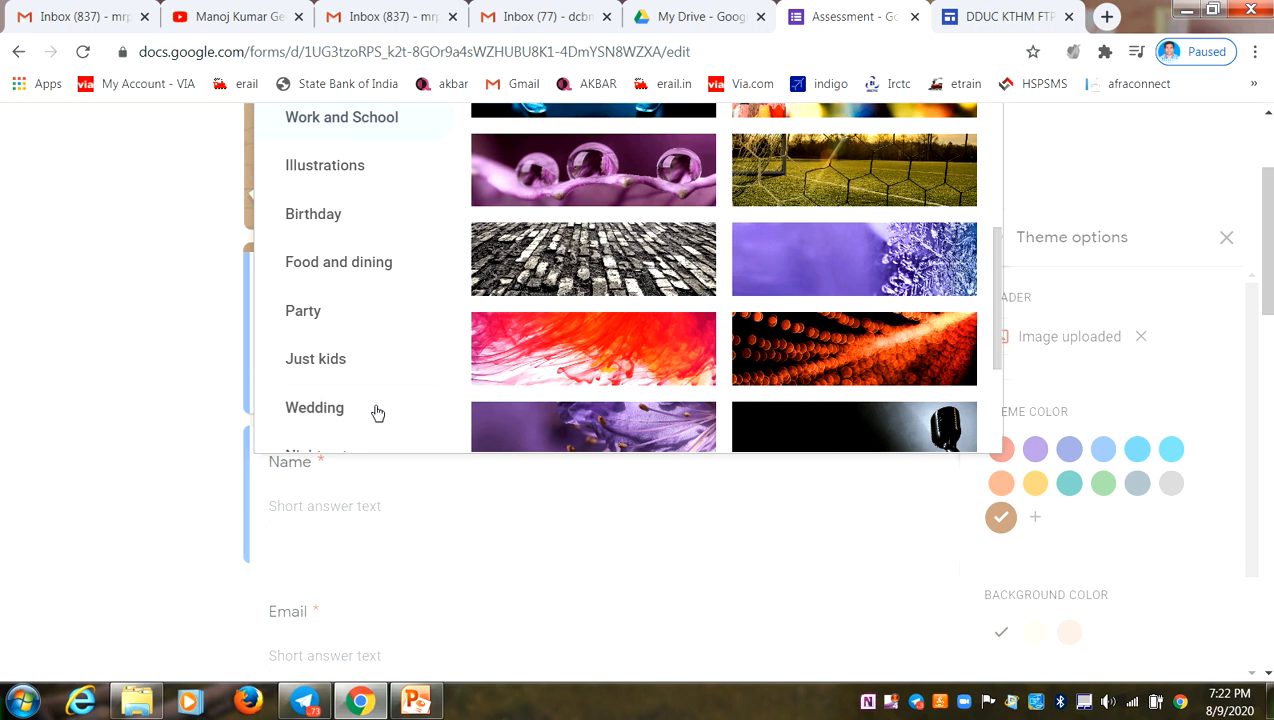
scroll(377, 413, up, 2)
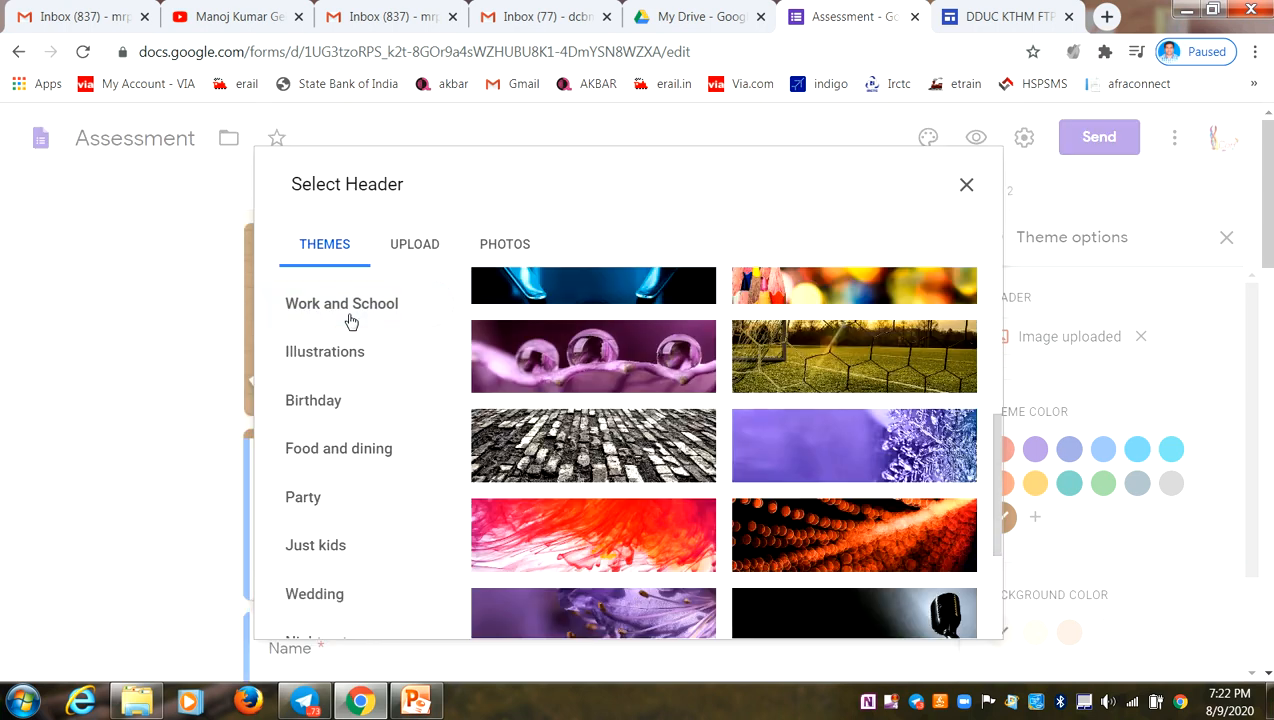
scroll(857, 537, down, 2)
scroll(860, 539, down, 6)
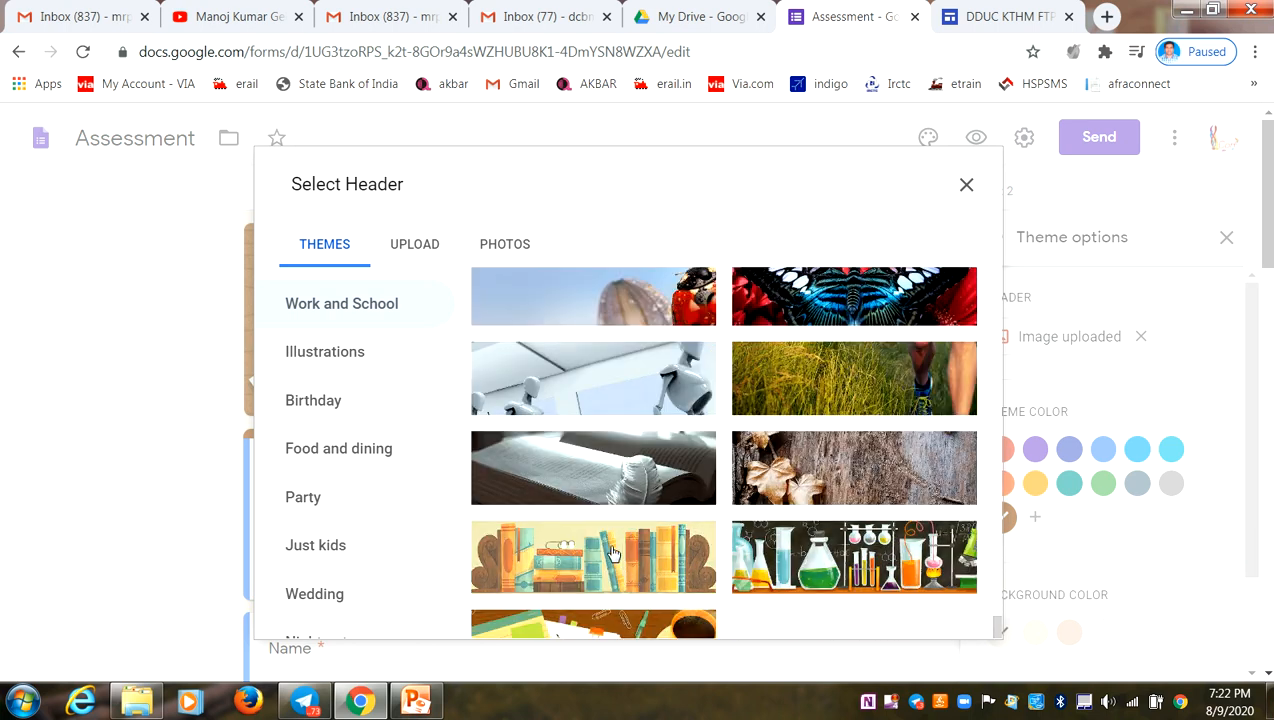
click(613, 553)
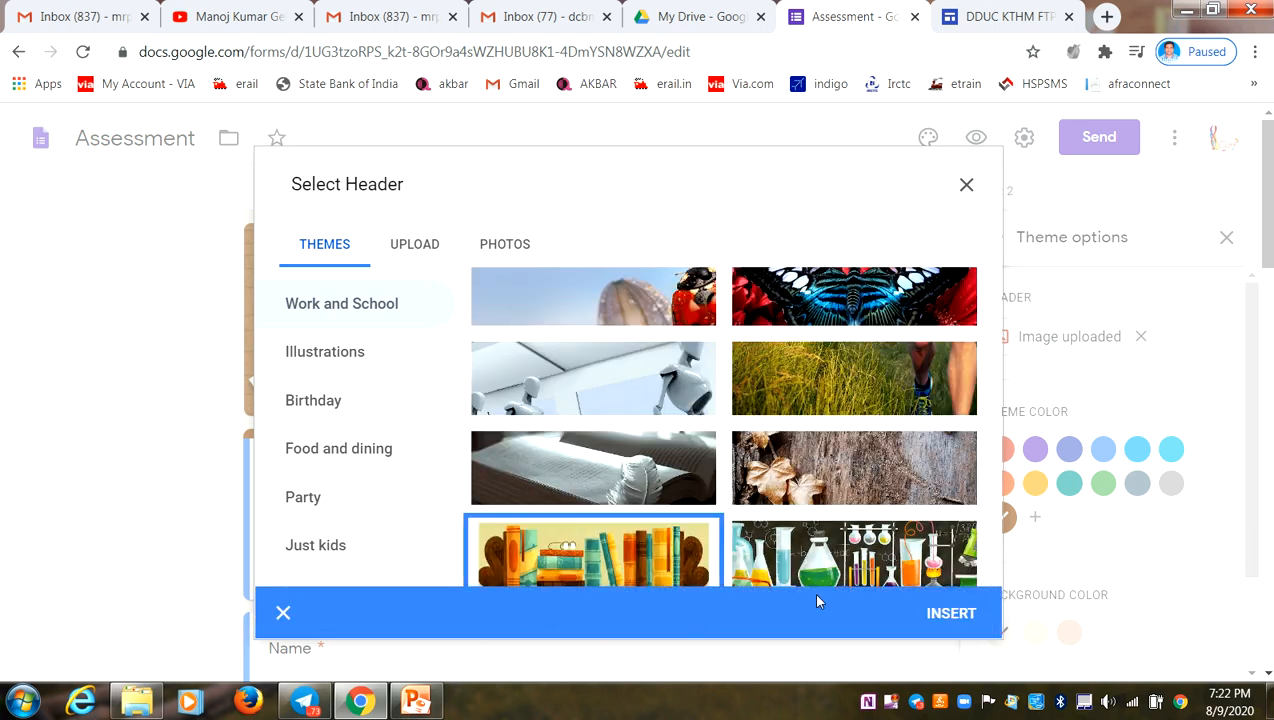
click(938, 614)
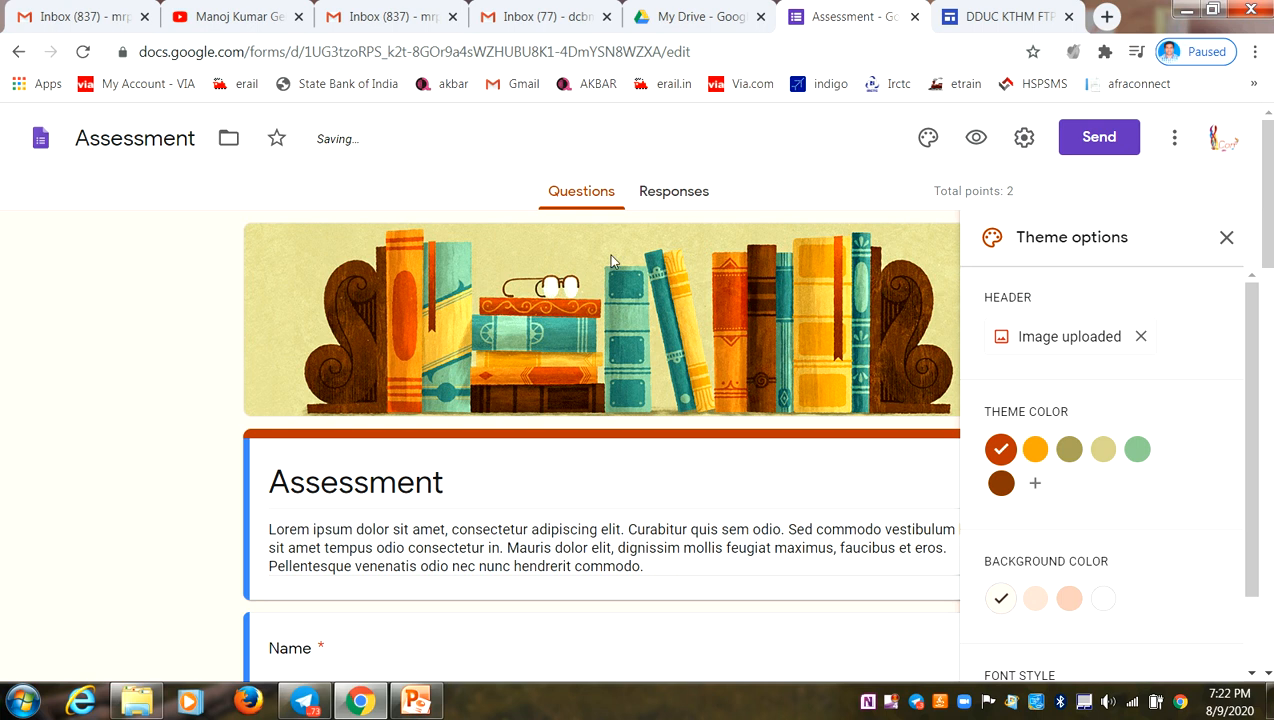
click(1227, 238)
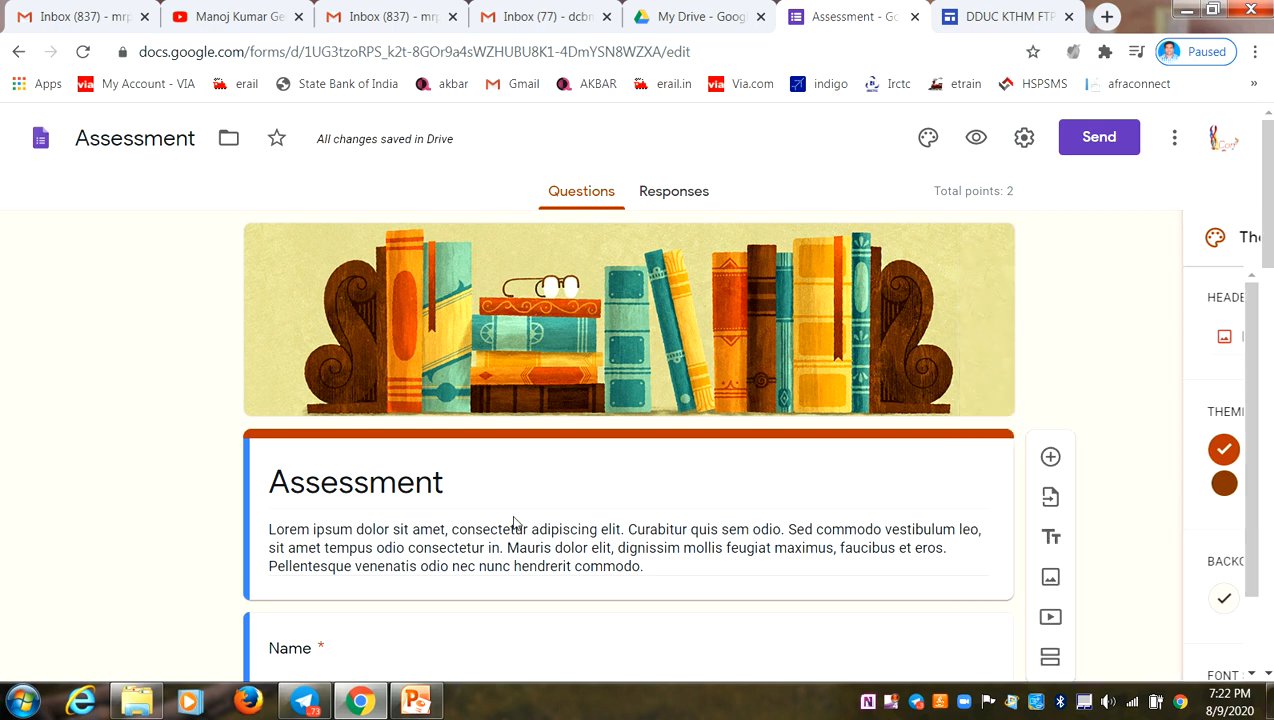
Step: Change the form's heading from Assessment to "Sample Quiz"
scroll(470, 510, down, 2)
double_click(345, 298)
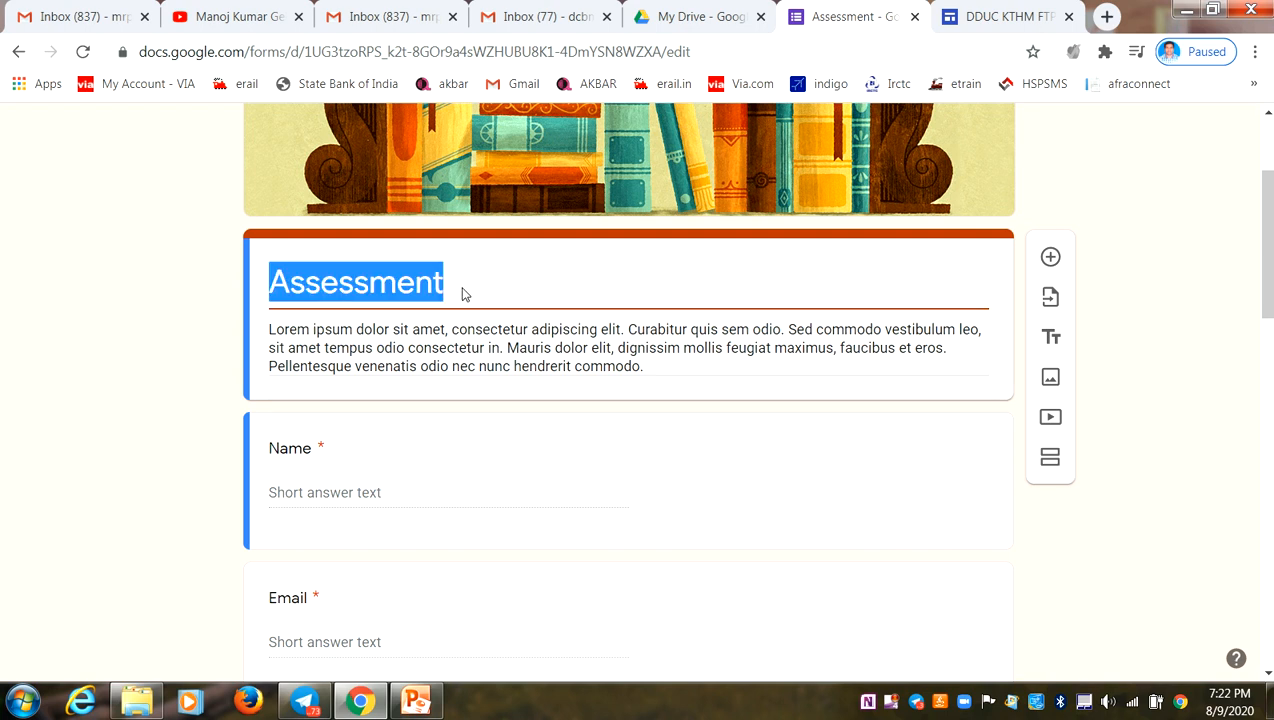
text(Sample )
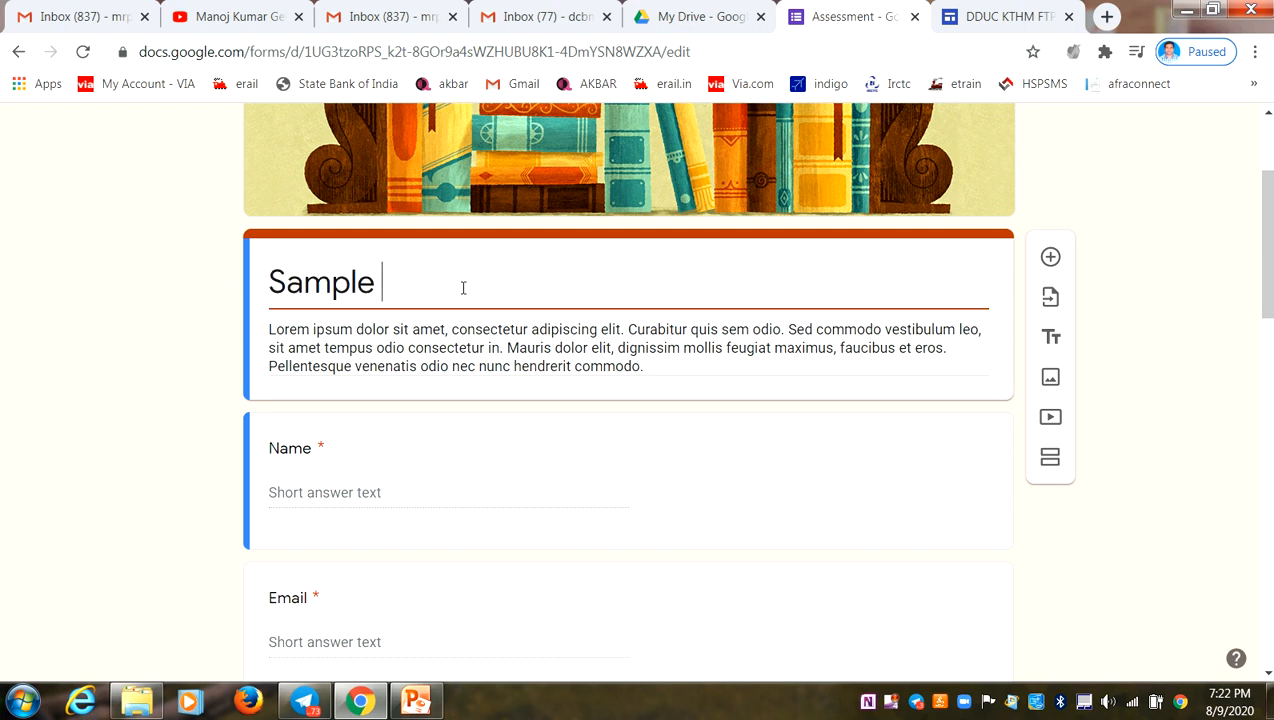
text(Quiz)
Step: Rename the form file as "Sample Quiz"
scroll(463, 288, up, 2)
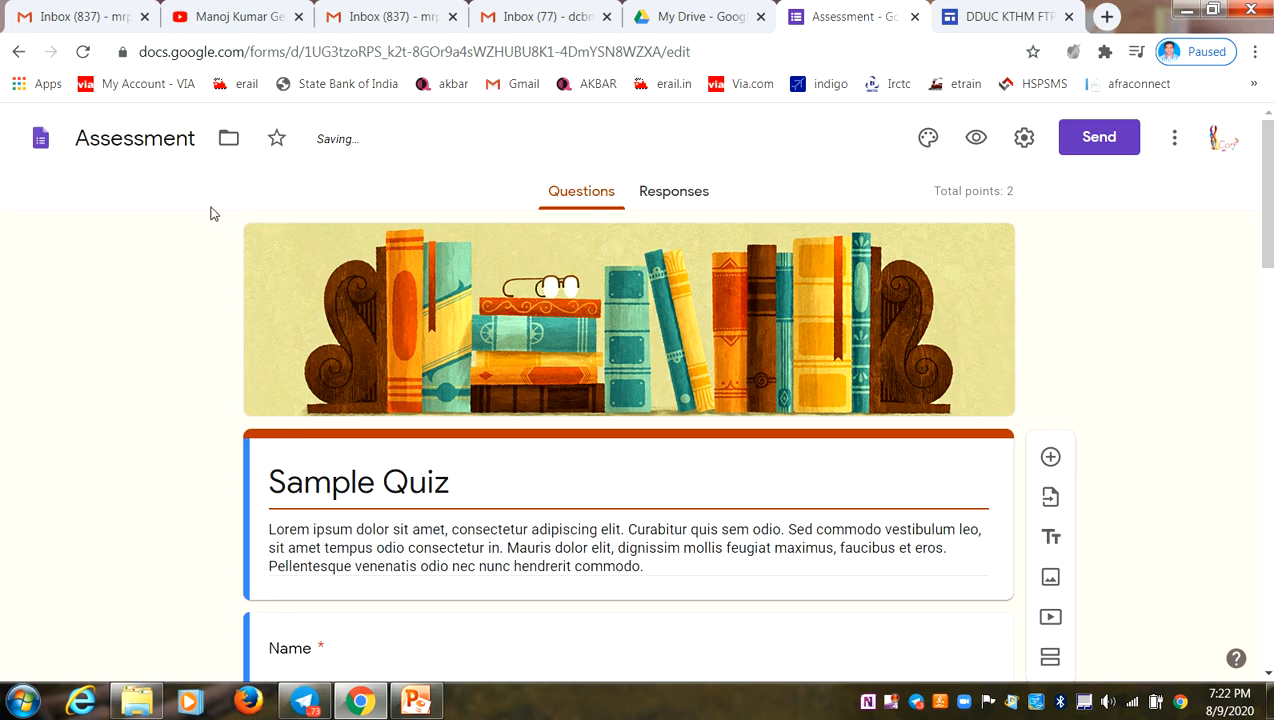
click(191, 137)
drag(193, 137, 74, 137)
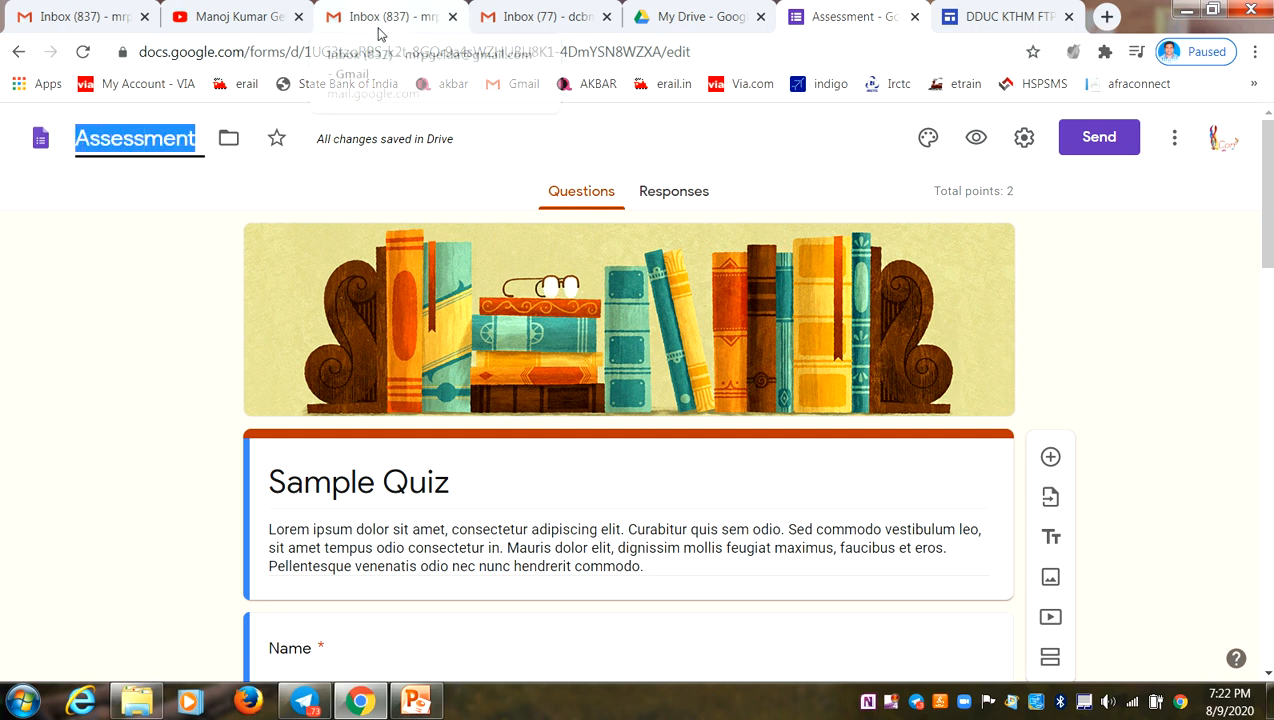
text(Sample Quiz)
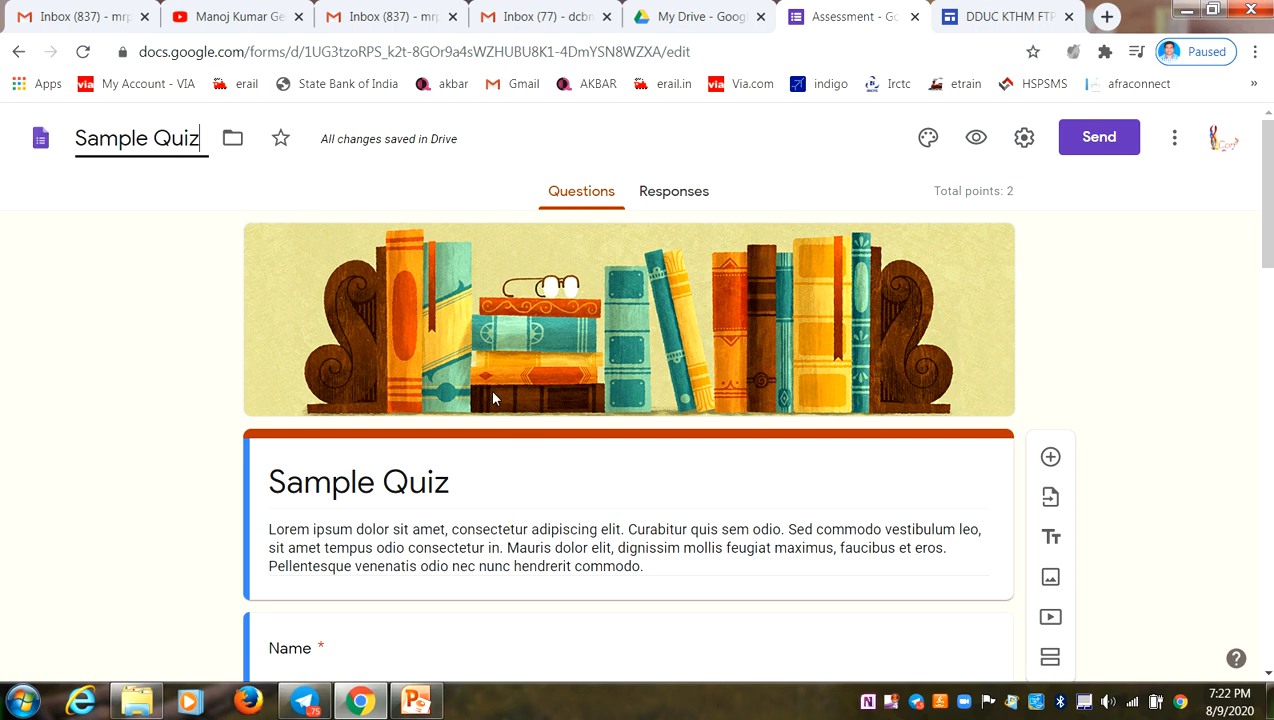
Step: Rename the Name question to "Student Name", keeping its type as Short answer
scroll(491, 399, down, 3)
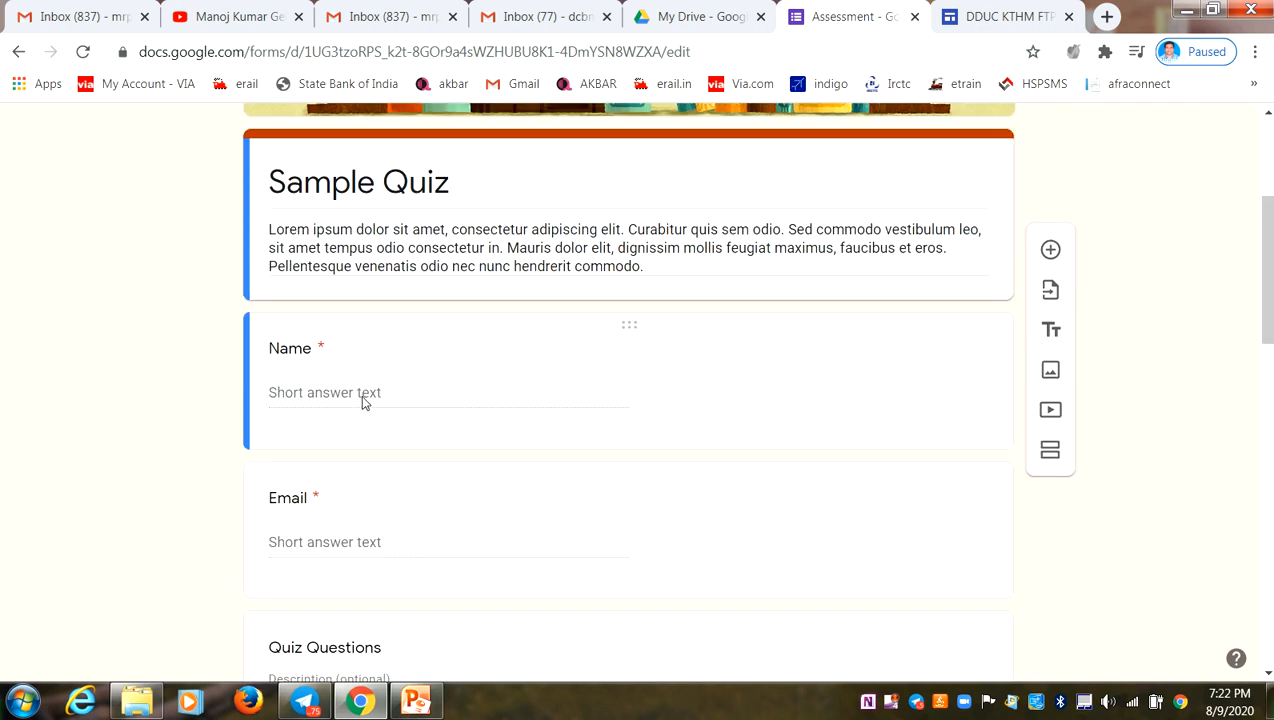
click(363, 401)
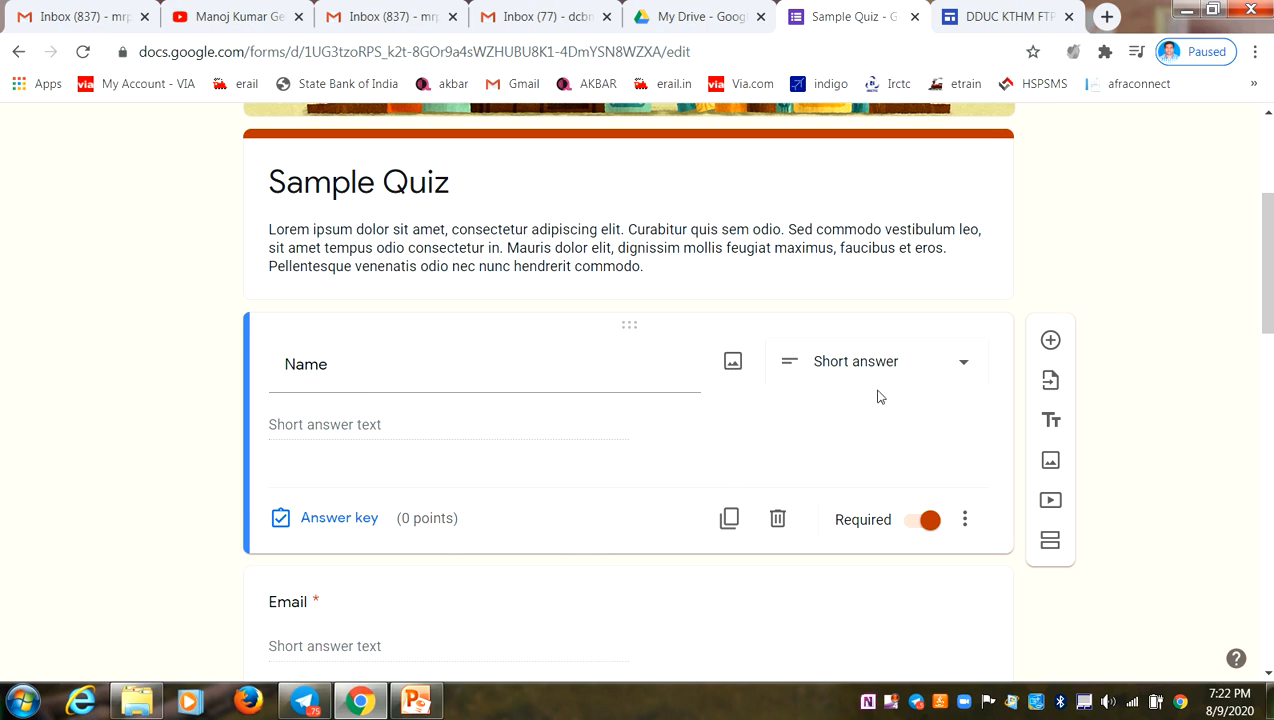
click(901, 374)
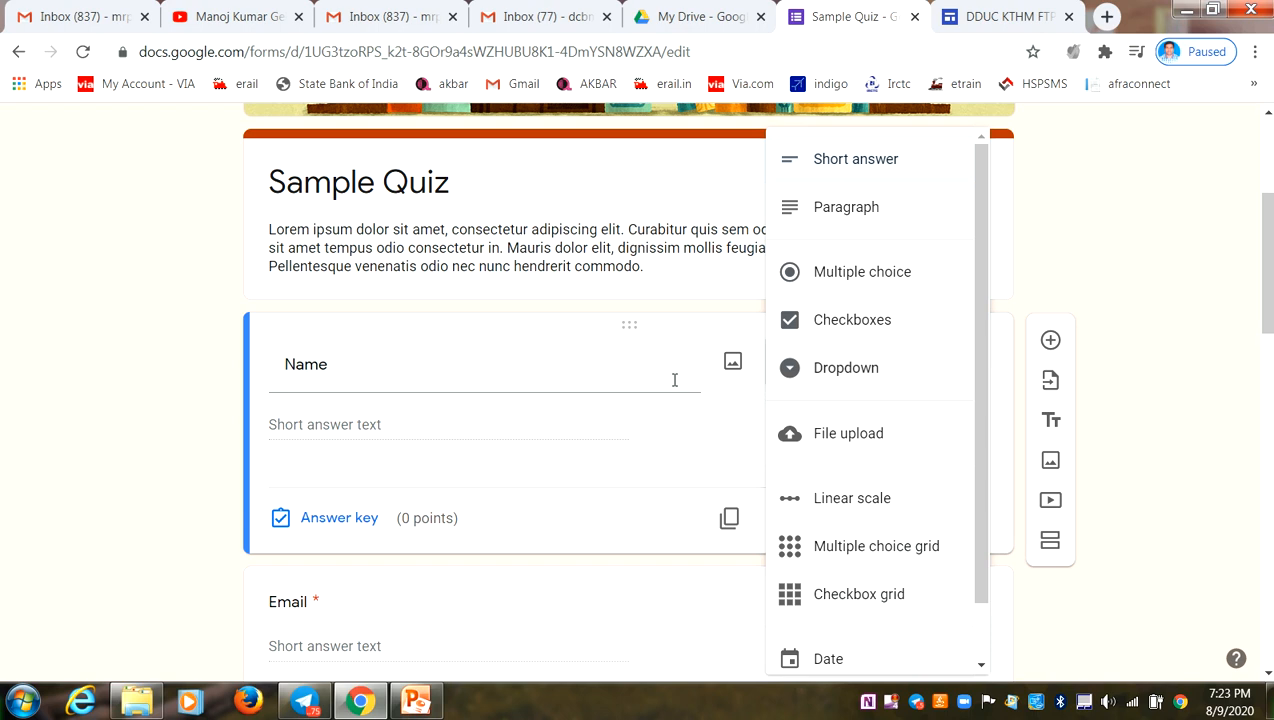
click(354, 360)
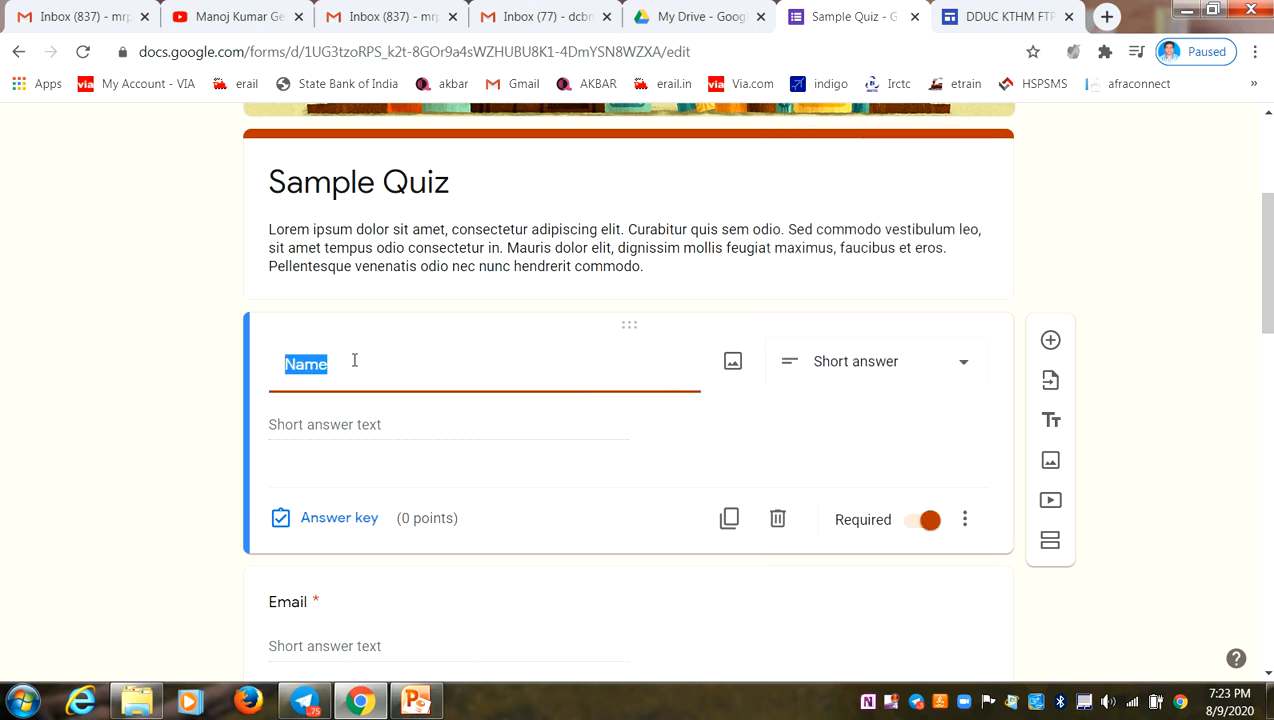
text(S)
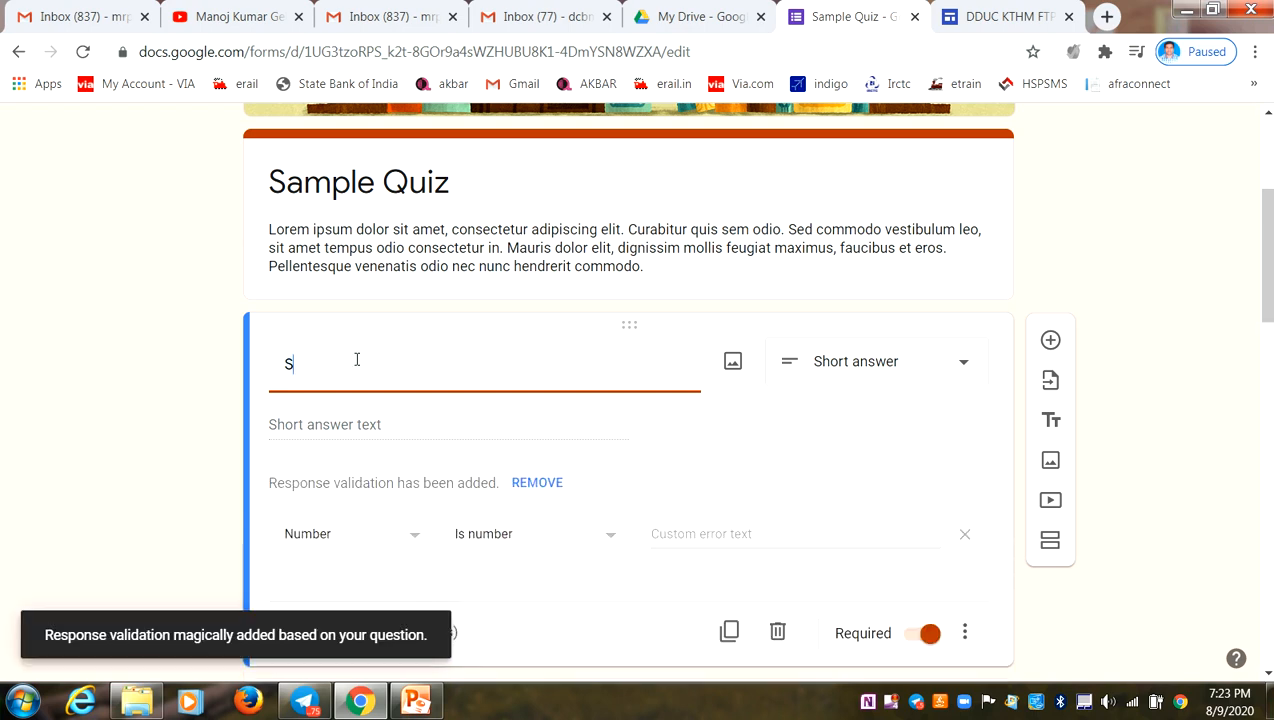
text(tudent Name)
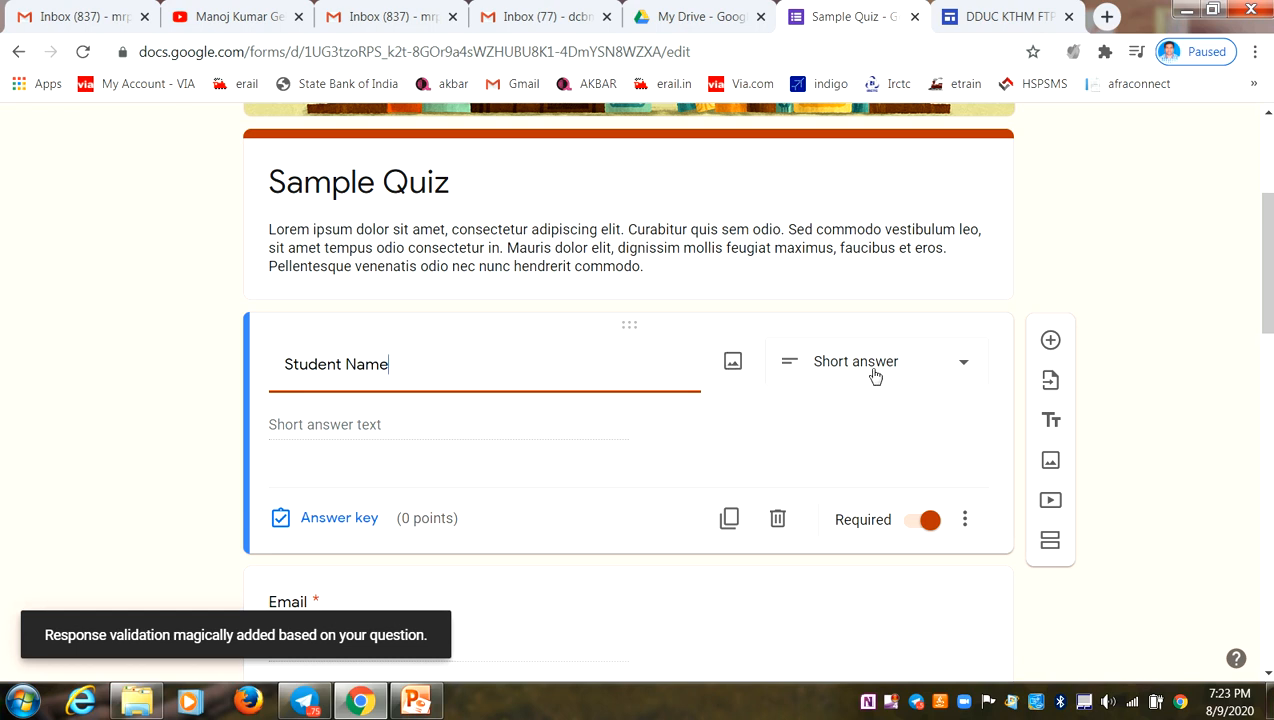
Step: Replace the "Your first question?" placeholder with "Who is the Prime Minister of India"
scroll(530, 483, down, 2)
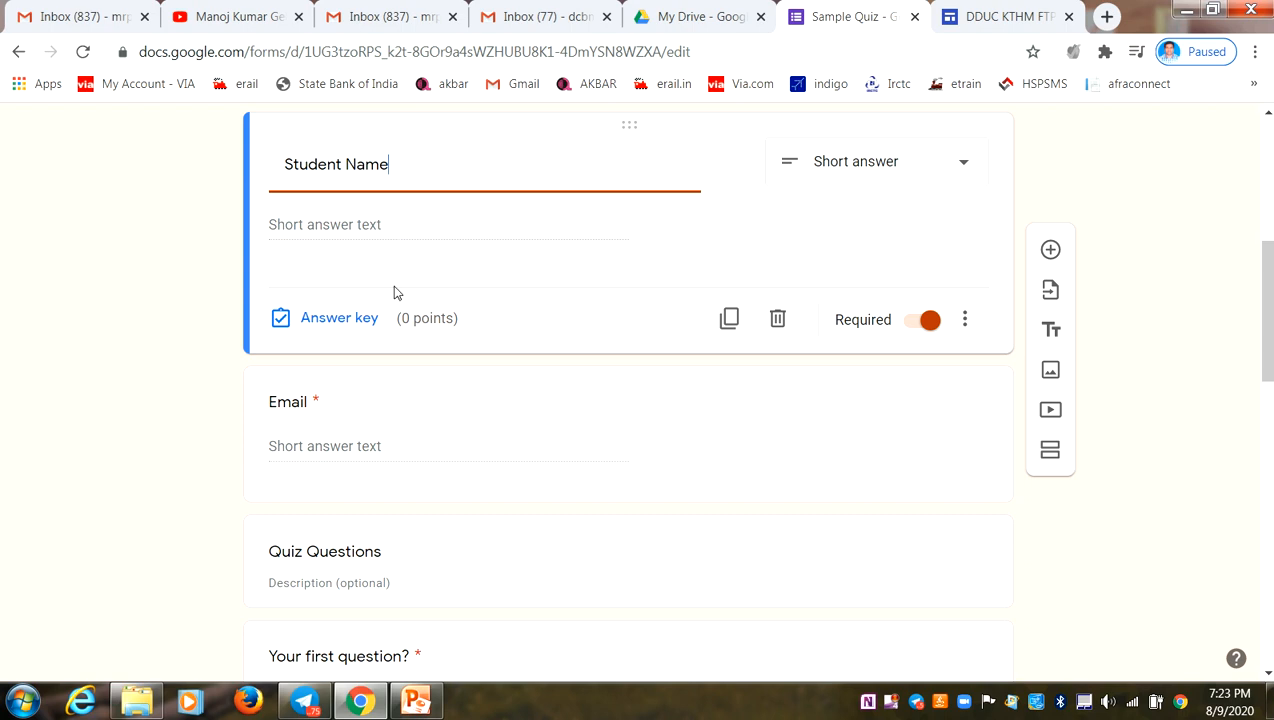
click(381, 461)
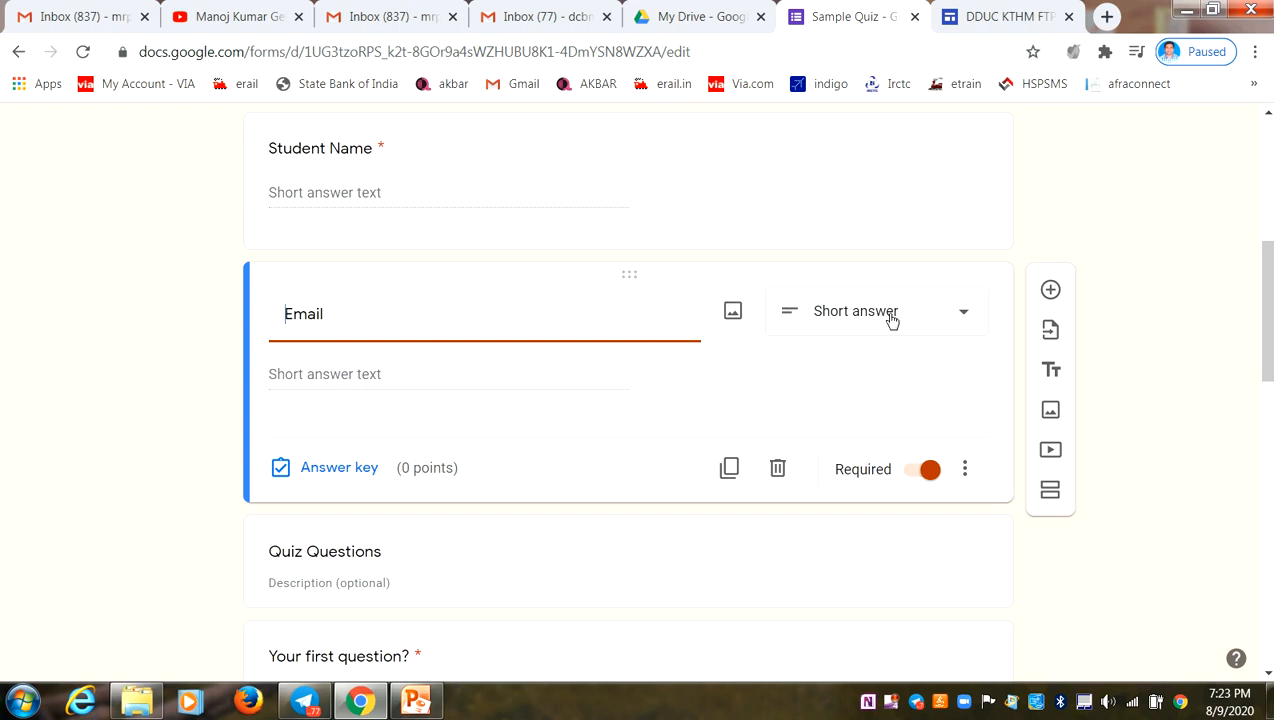
scroll(923, 481, down, 2)
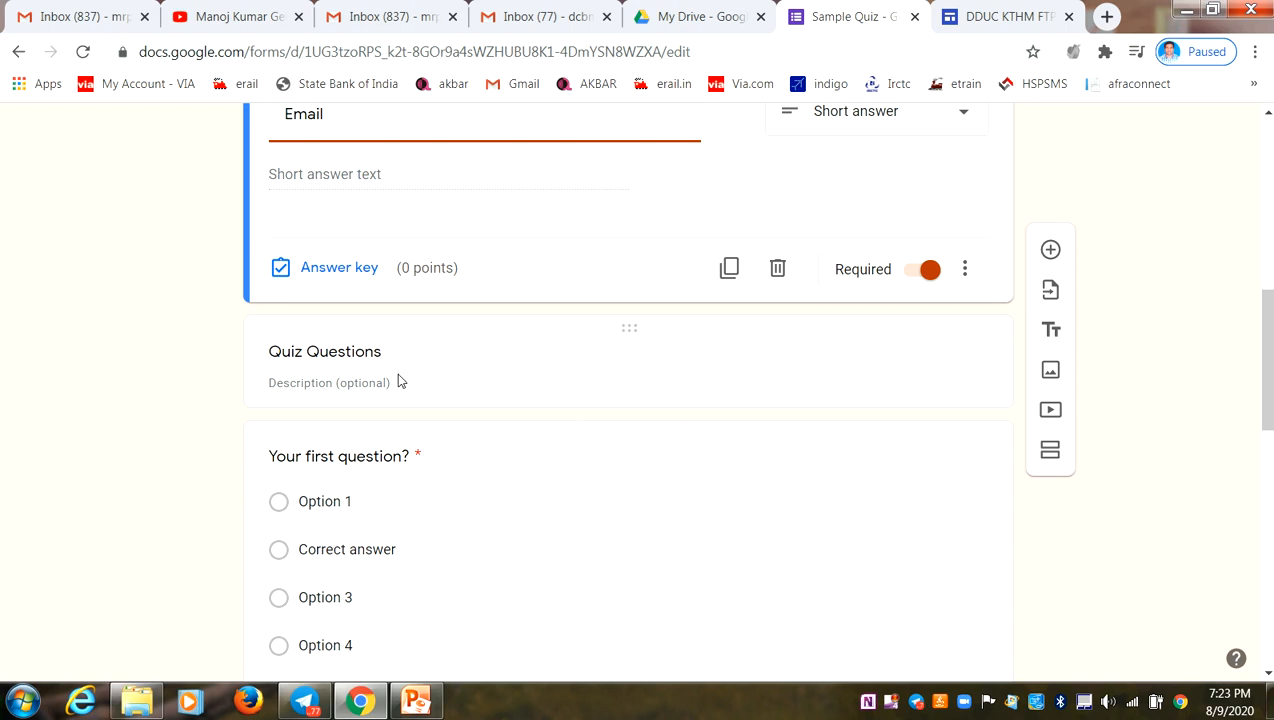
click(351, 350)
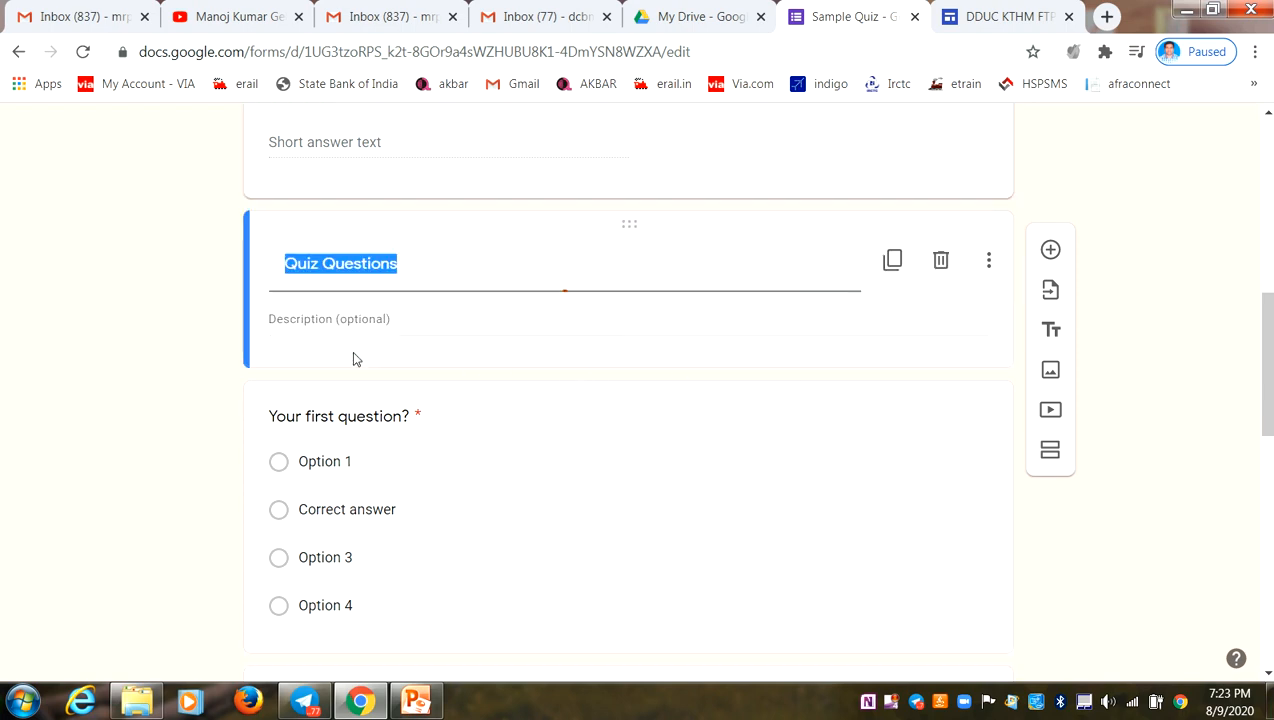
click(346, 412)
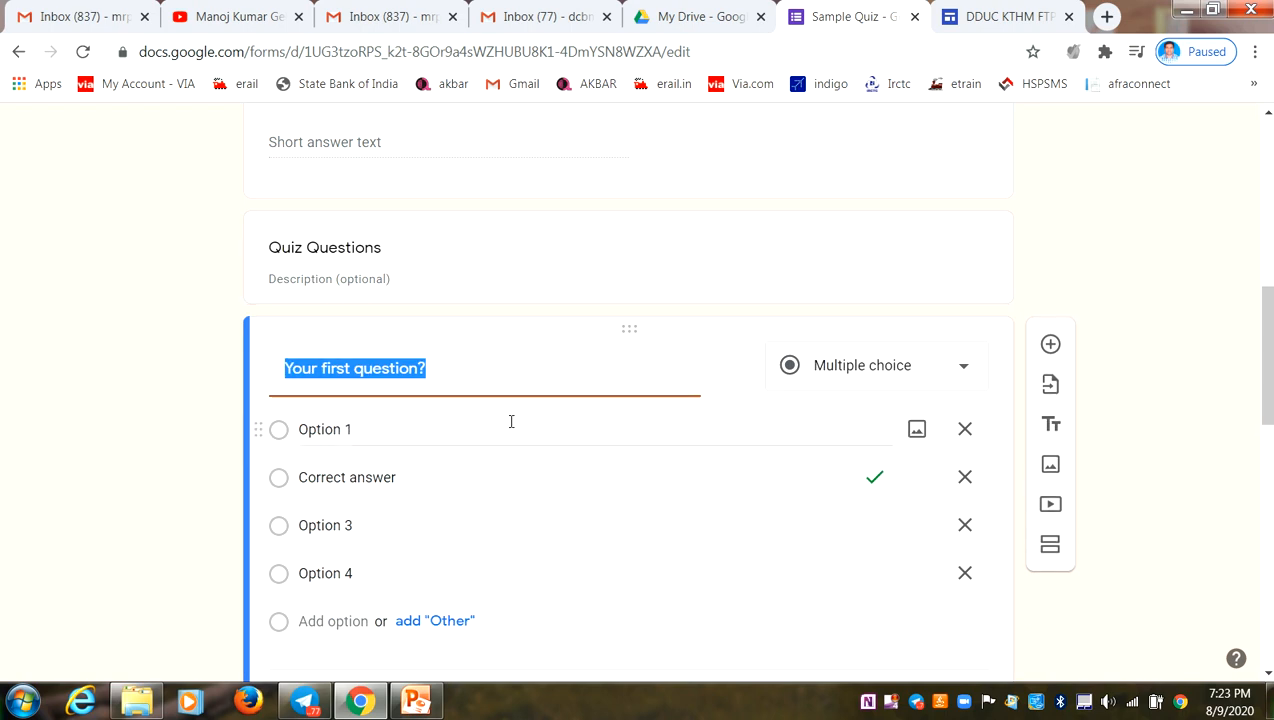
text(What is the )
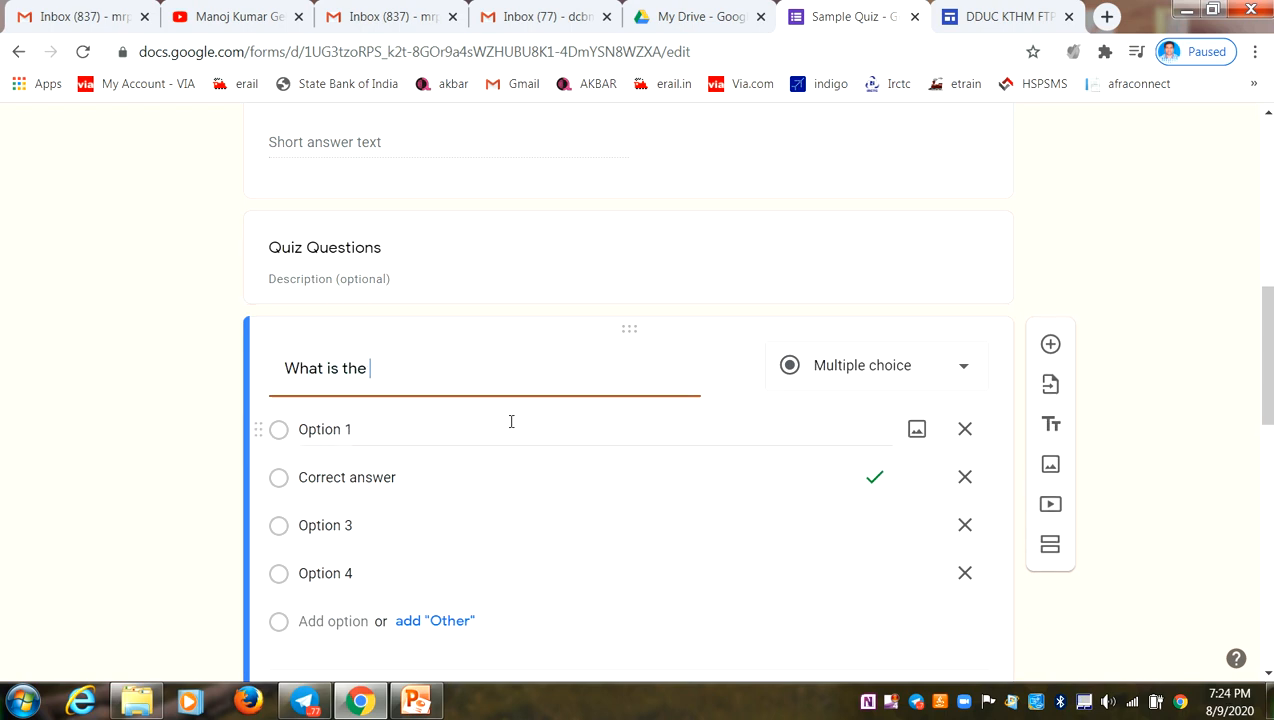
text(Name of Prime Mi)
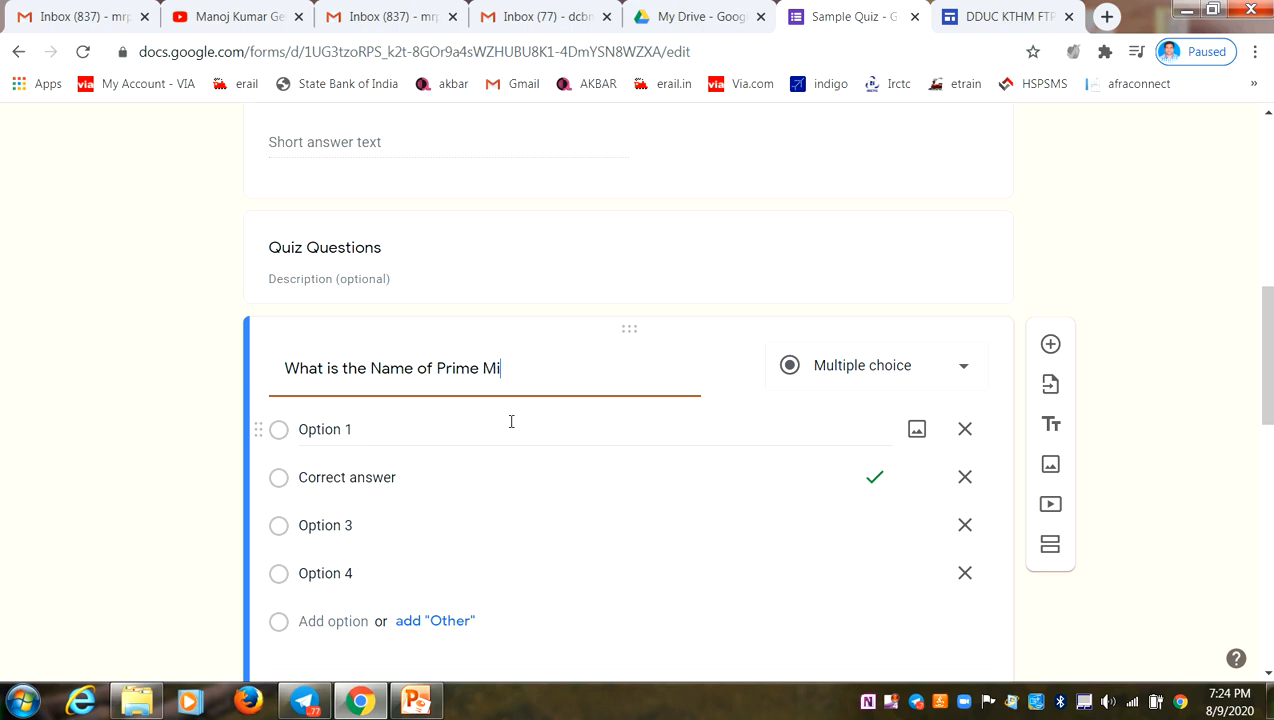
key(BackSpace)
key(BackSpace)
key(BackSpace)
key(BackSpace)
key(BackSpace)
key(BackSpace)
key(BackSpace)
key(BackSpace)
key(BackSpace)
key(BackSpace)
key(BackSpace)
key(BackSpace)
key(BackSpace)
key(BackSpace)
key(BackSpace)
key(BackSpace)
key(BackSpace)
key(BackSpace)
key(BackSpace)
key(BackSpace)
text(Who is the )
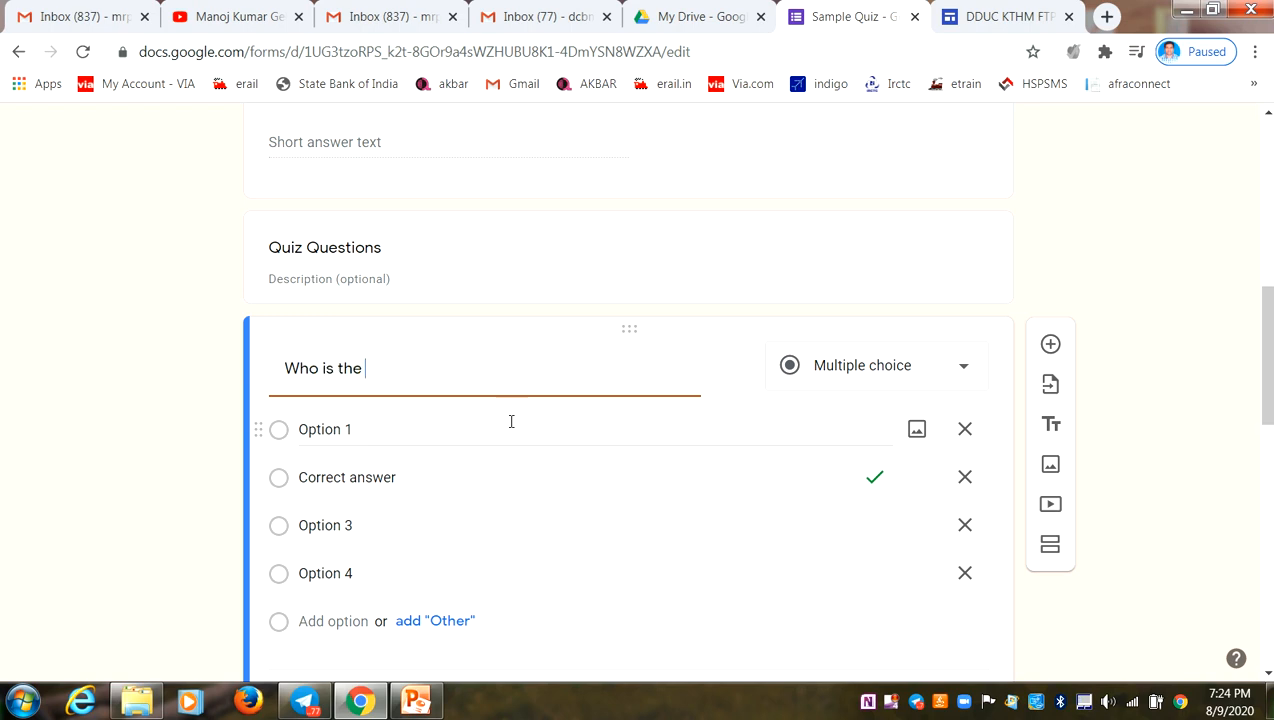
text(Prime Minister of India)
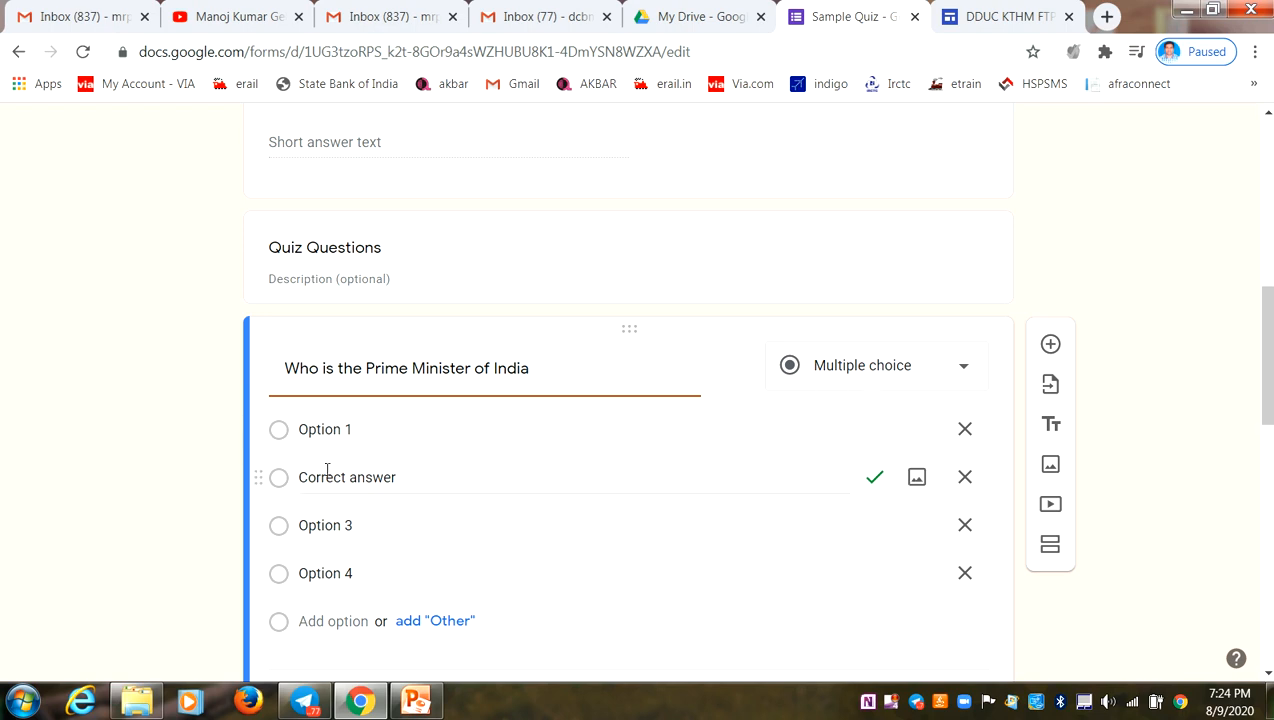
Step: Set the question's first option to "Amit Shah" and its correct-answer option to "Narendra Modi"
click(300, 437)
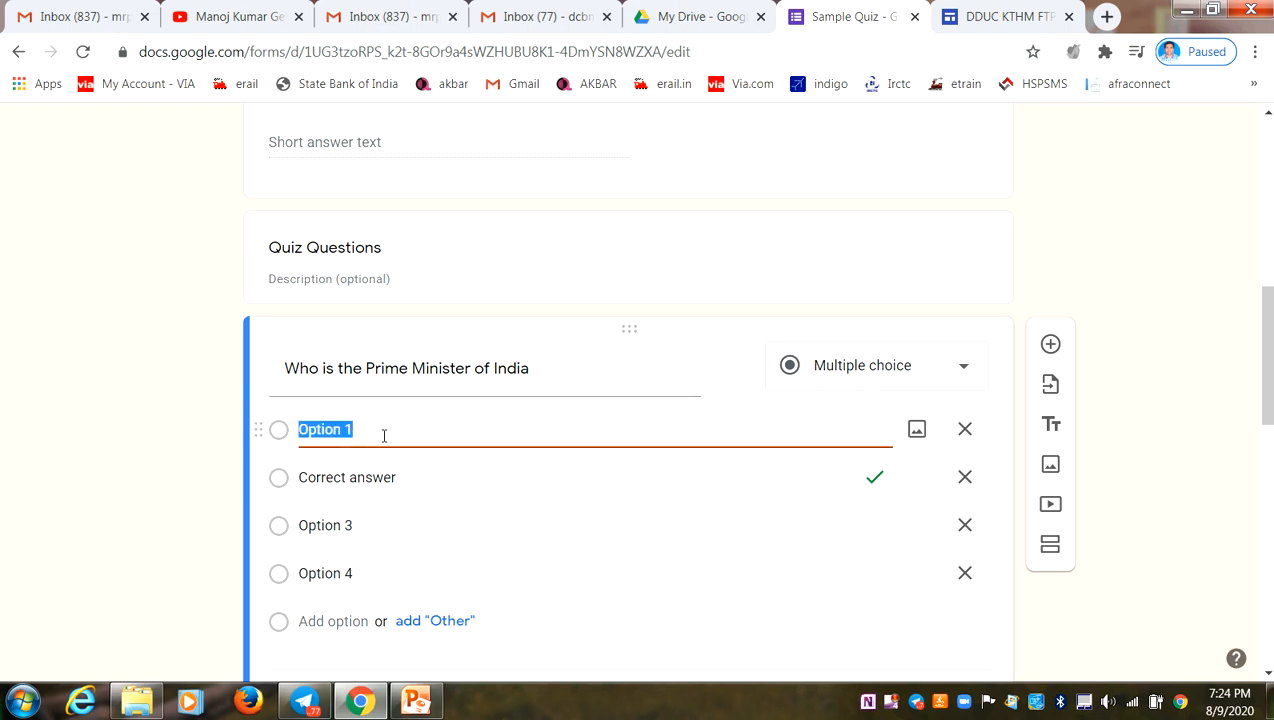
text(A)
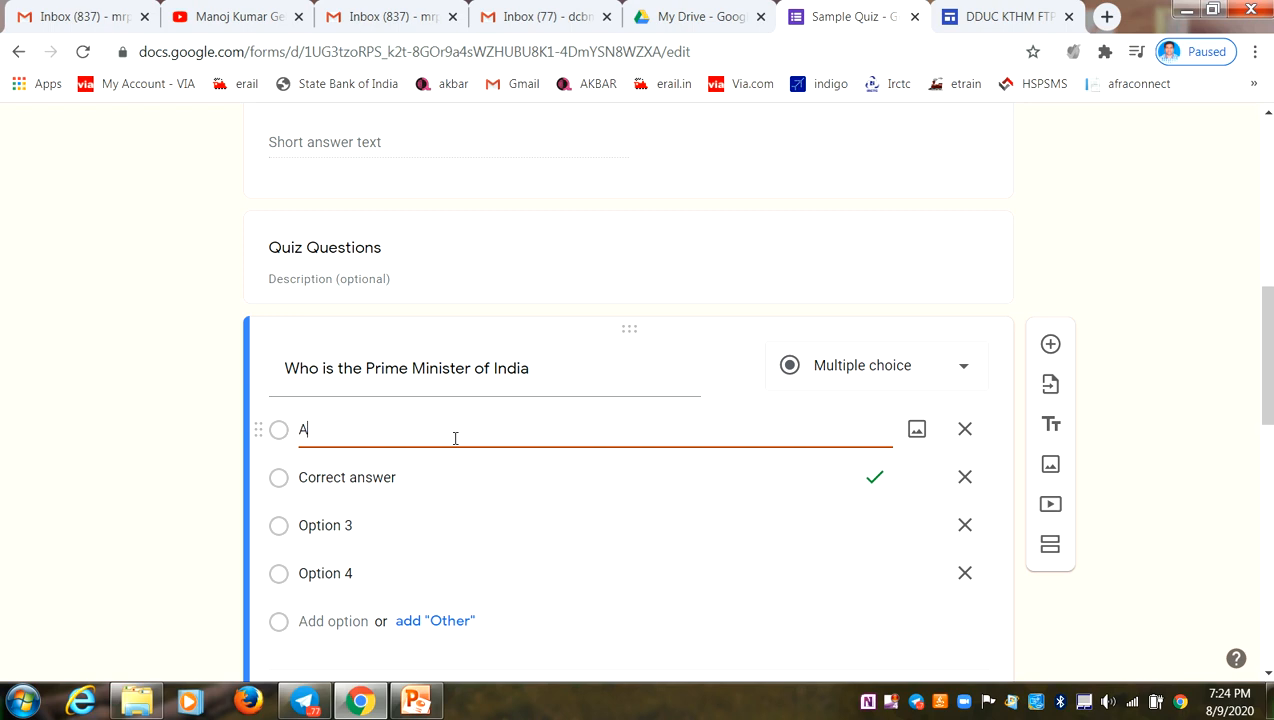
text(mit Shah)
key(Tab)
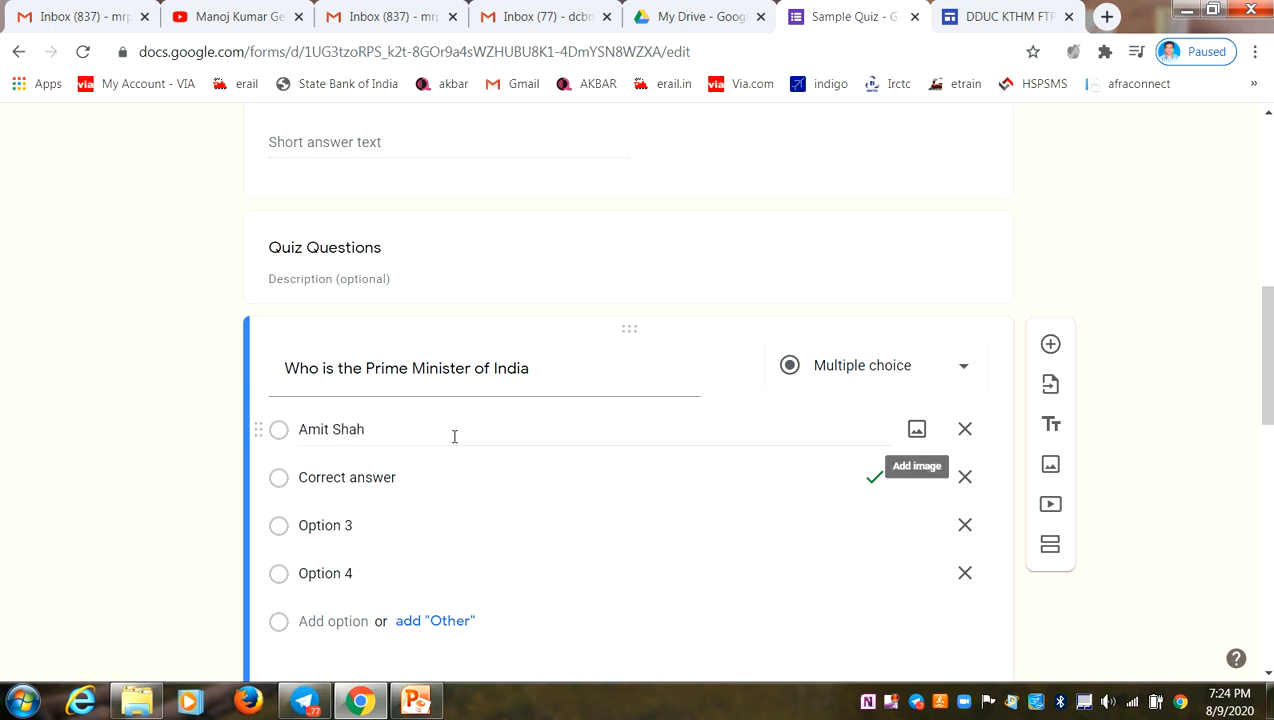
click(350, 480)
text(Na)
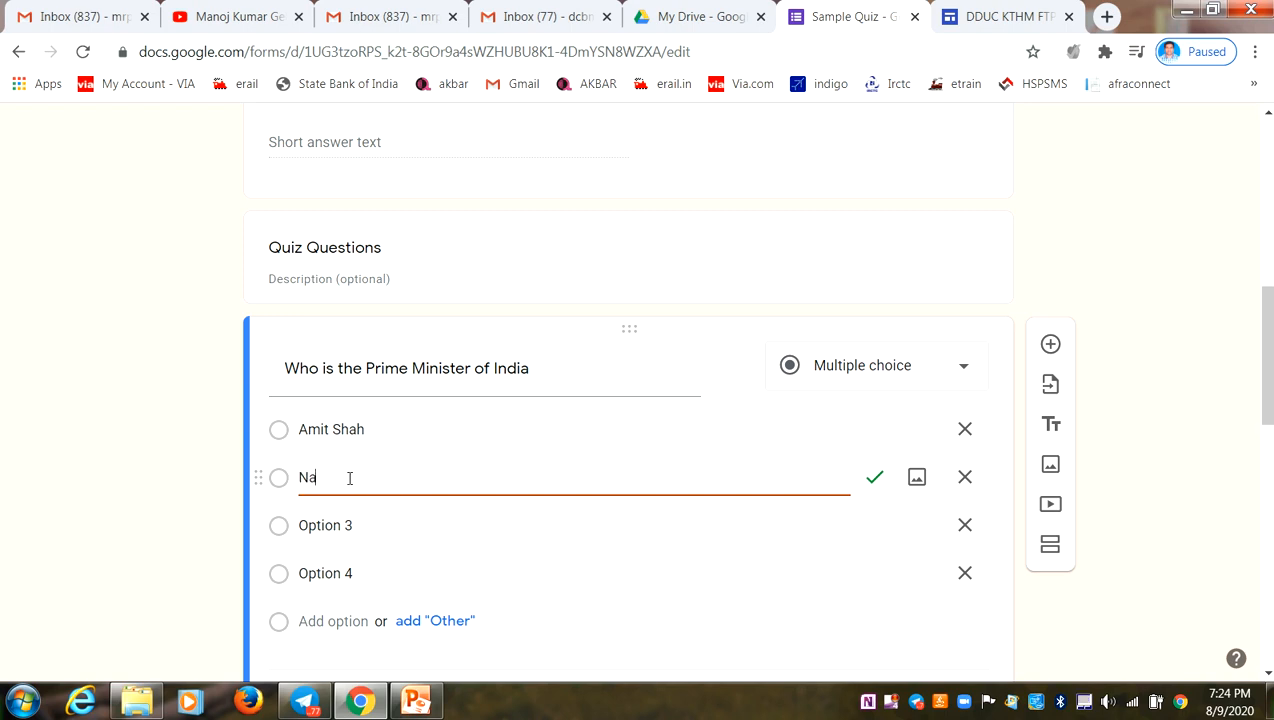
text(rendra Modi)
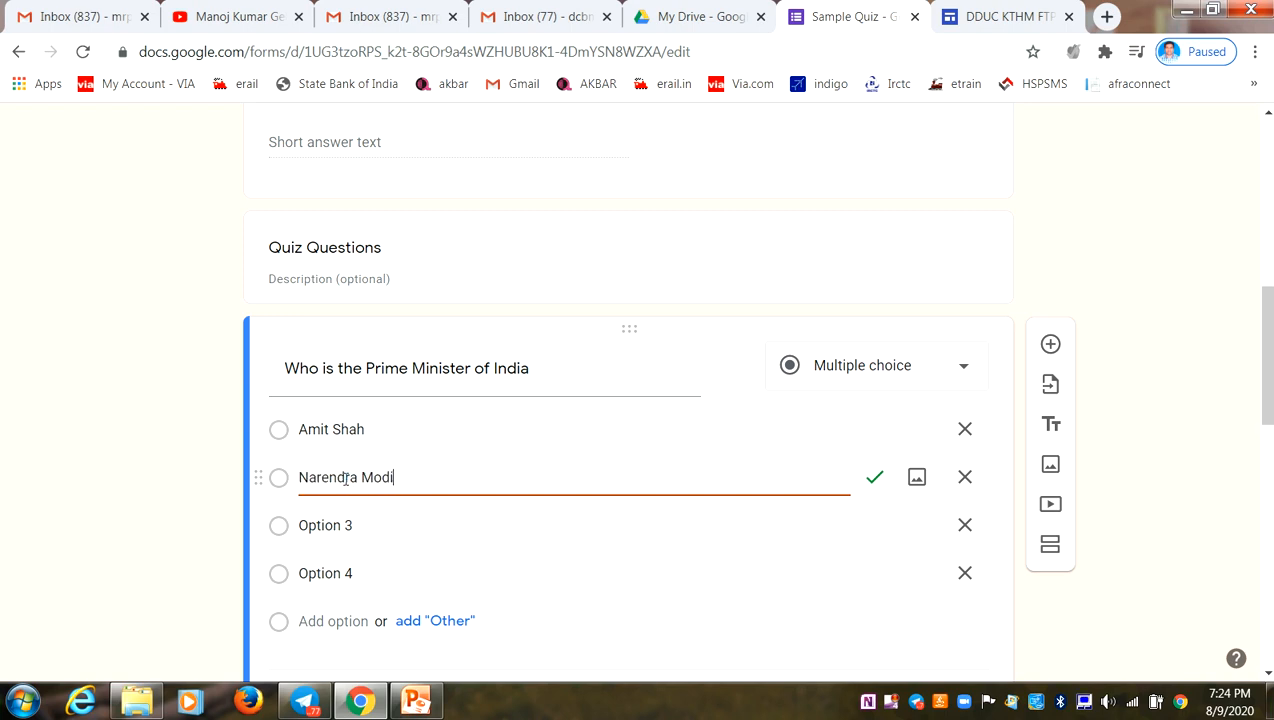
Step: Set the third option to "Manmohan Singh" and begin the fourth option's text with "None of"
click(333, 522)
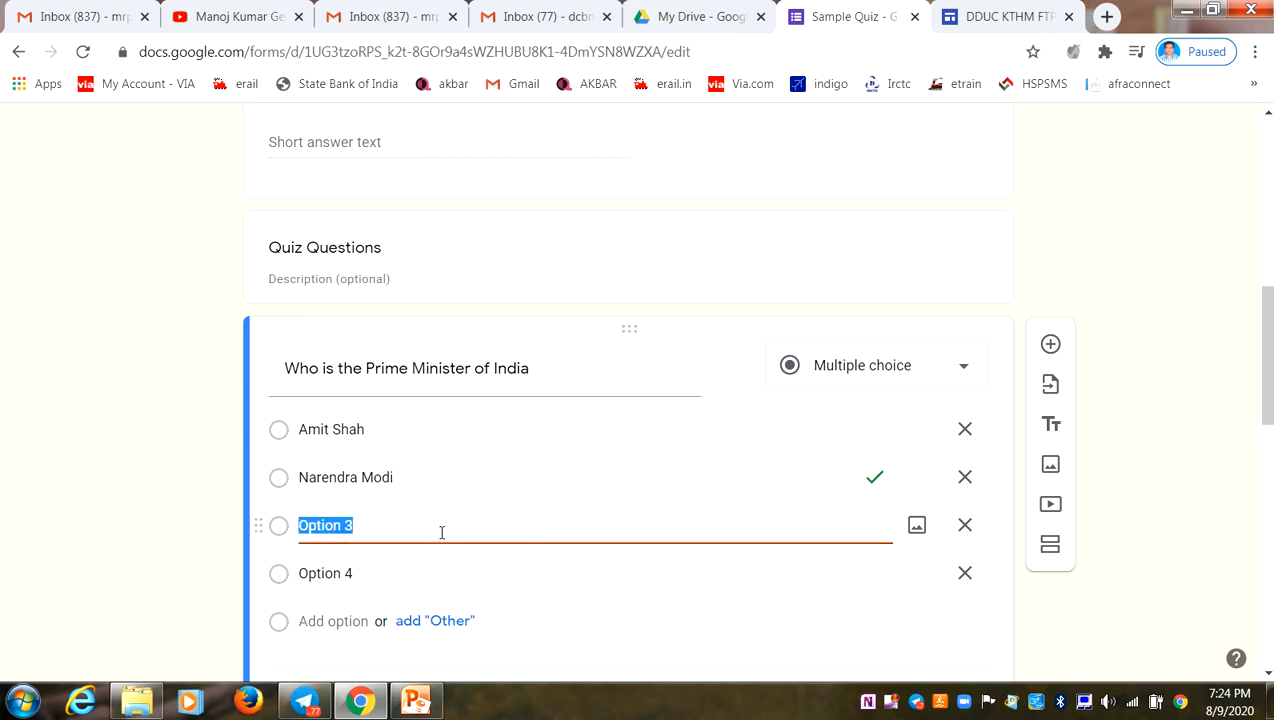
text(ManM)
key(BackSpace)
text(mohan Singh)
click(390, 573)
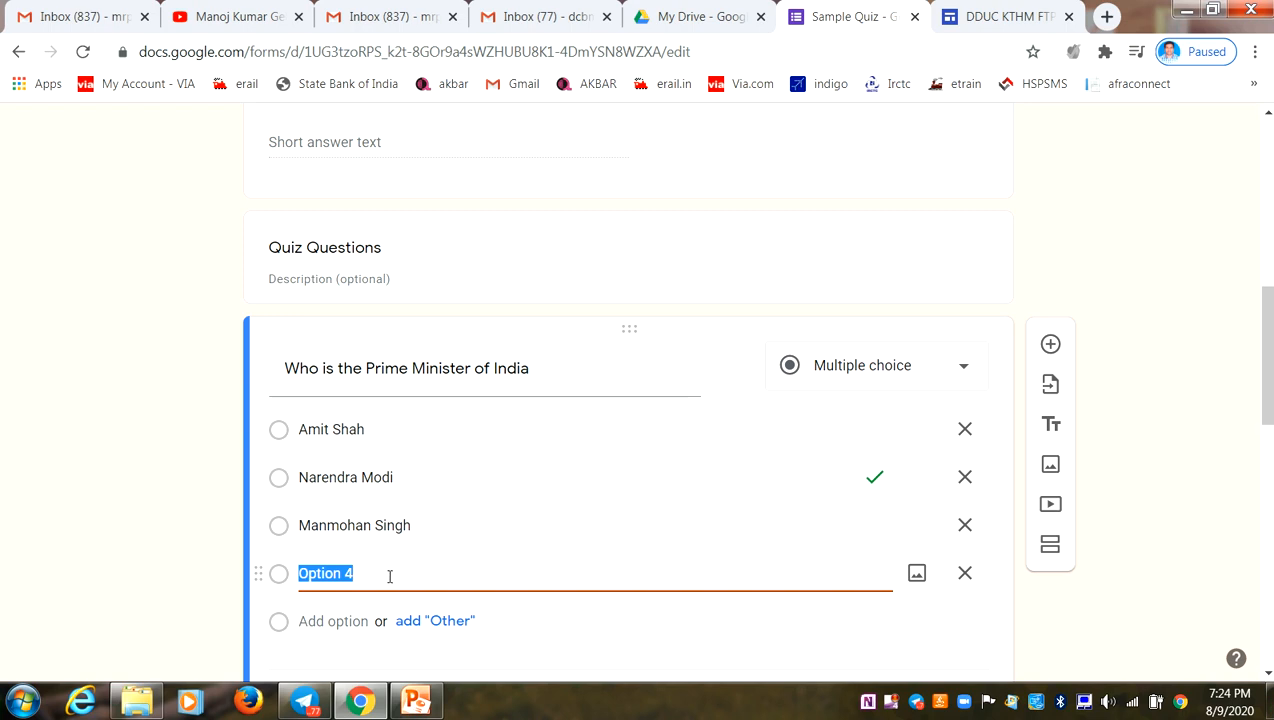
text(None of hte)
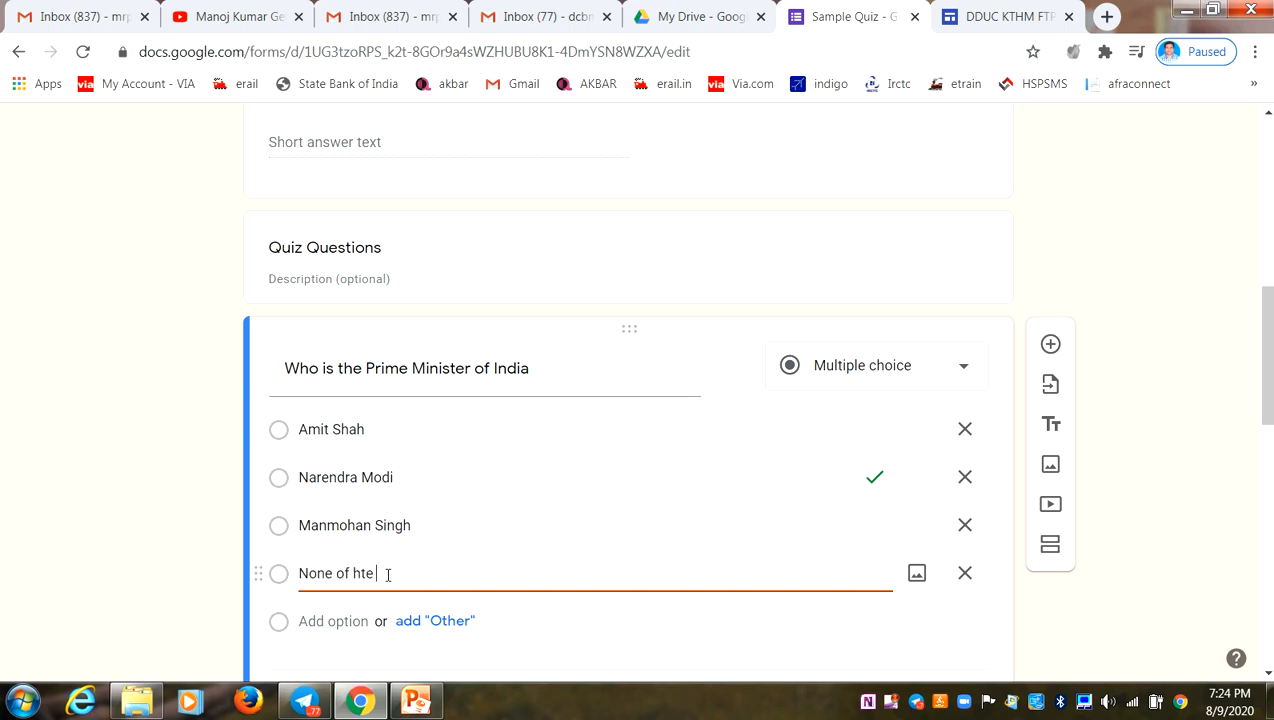
key(BackSpace)
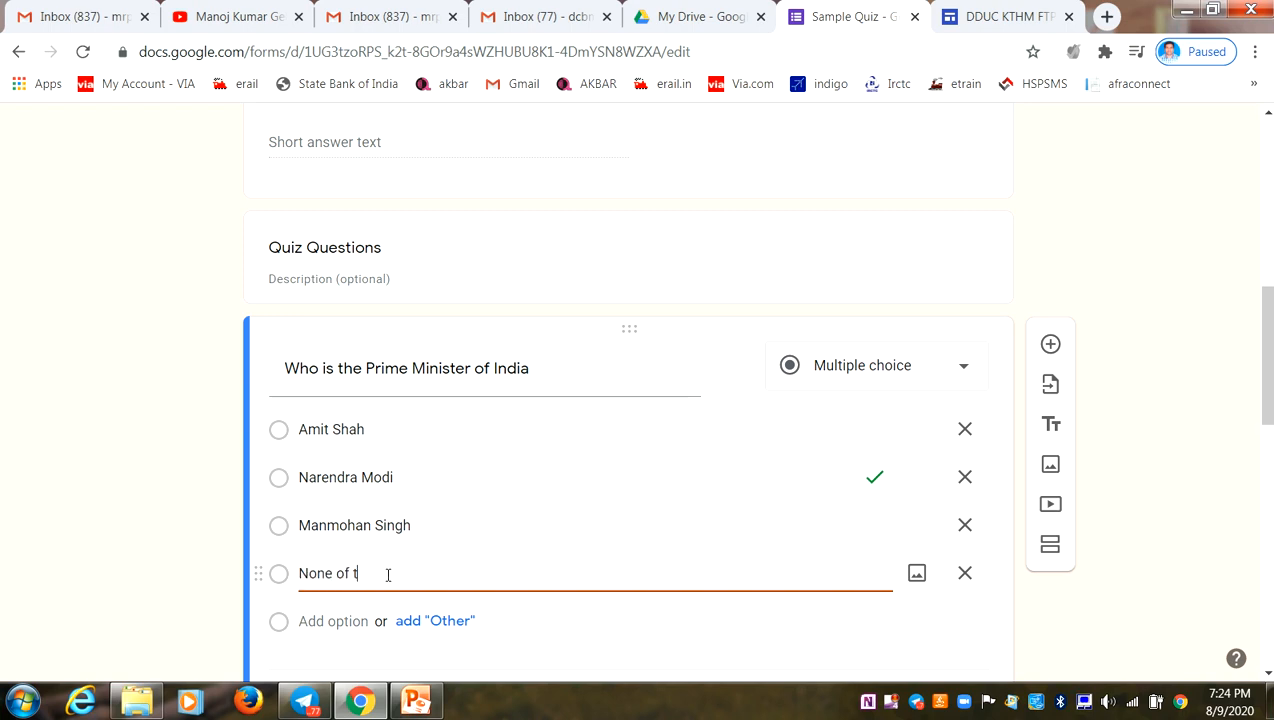